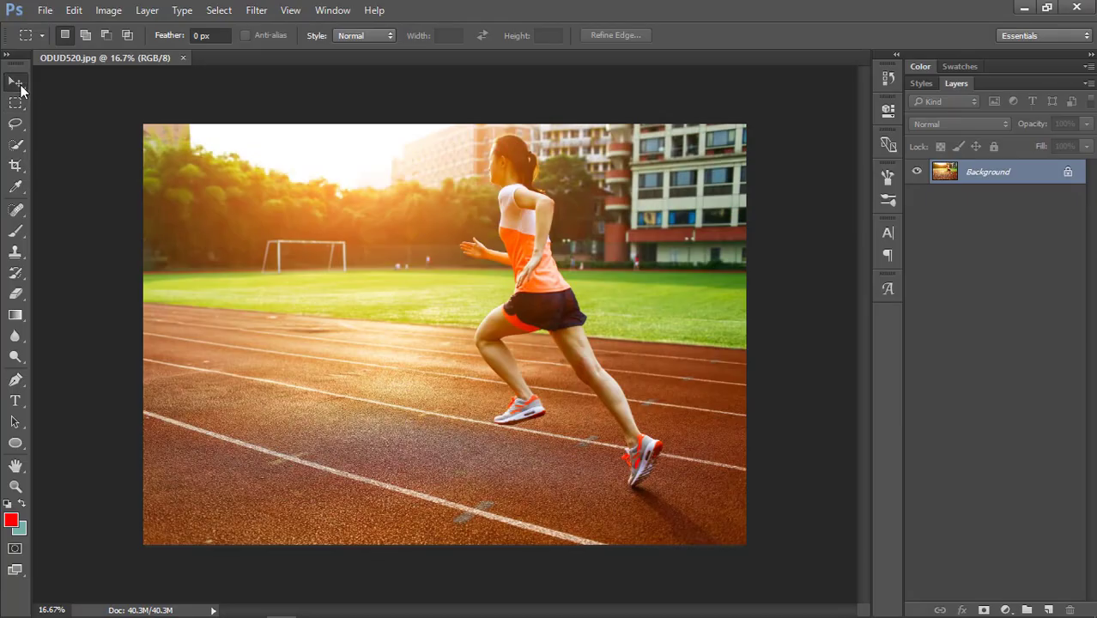
# Brush a Quick Selection over the runner's head, hair and white top
pyautogui.click(15, 82)
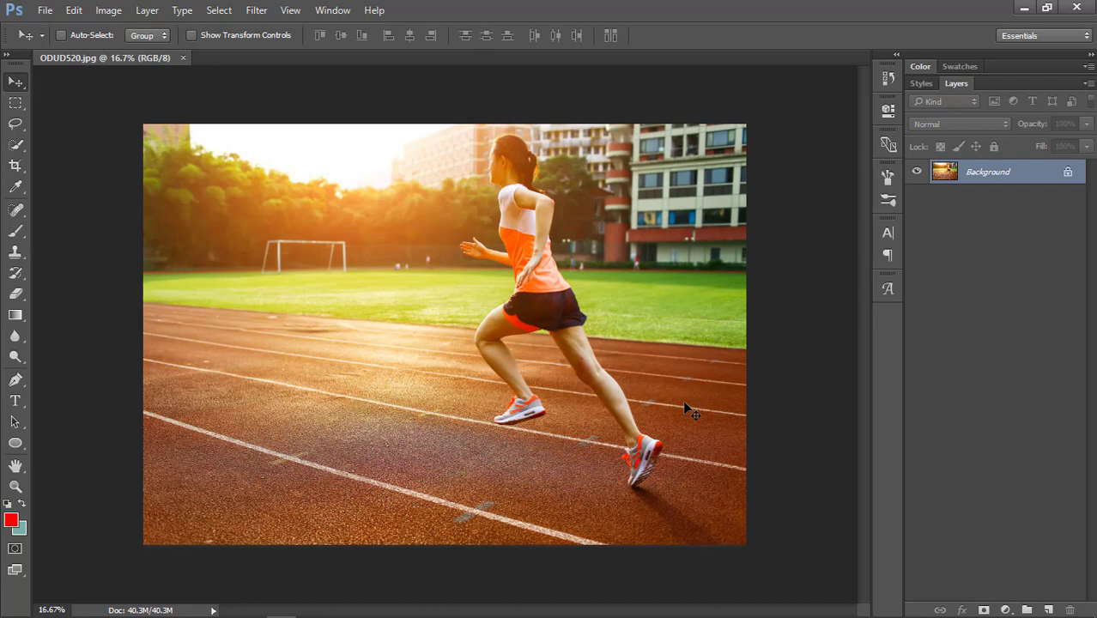
pyautogui.click(15, 146)
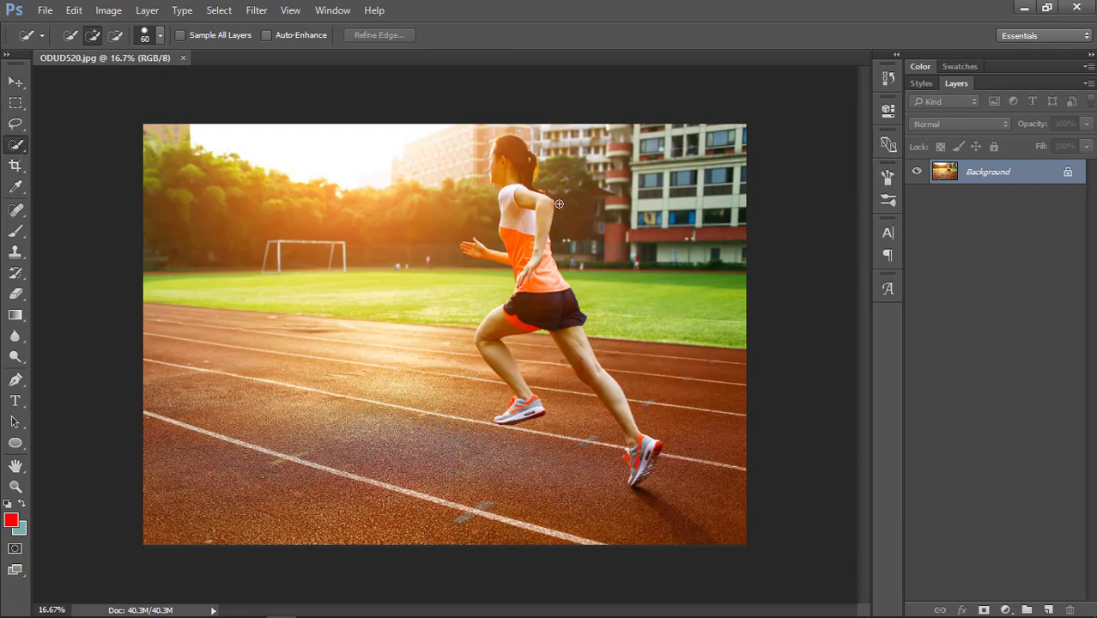
pyautogui.scroll(5, 520, 159)
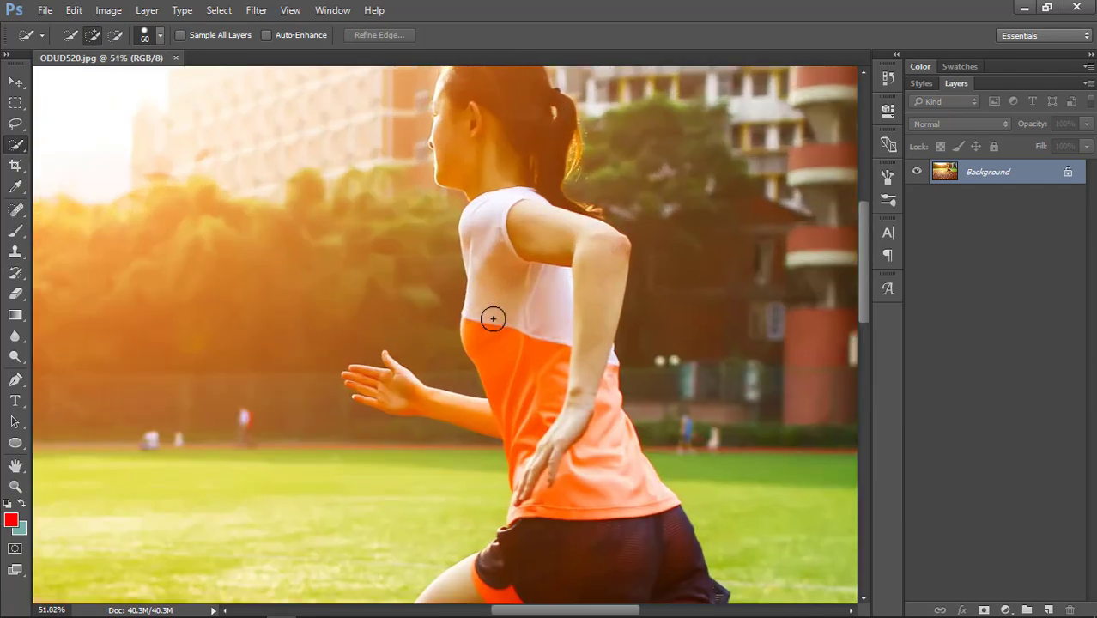
pyautogui.scroll(1, 507, 118)
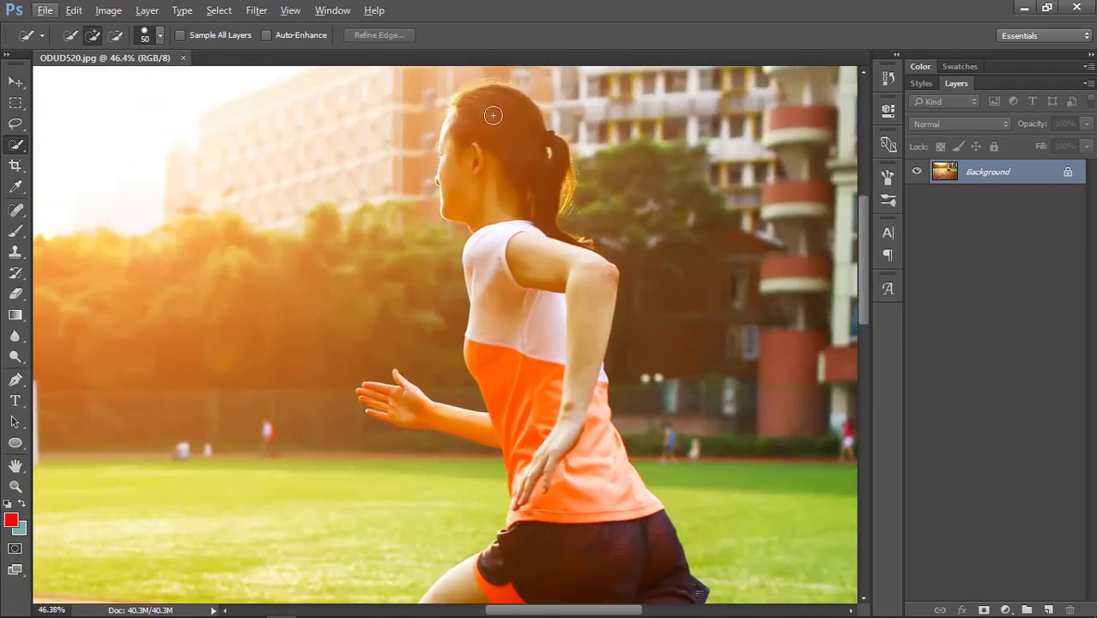
pyautogui.moveTo(494, 107)
pyautogui.mouseDown()
pyautogui.moveTo(482, 111)
pyautogui.moveTo(488, 185)
pyautogui.moveTo(522, 300)
pyautogui.moveTo(582, 324)
pyautogui.moveTo(592, 518)
pyautogui.moveTo(530, 515)
pyautogui.mouseUp()
# Refine the selection around the hand, shoes and hair edges with smaller brush sizes
pyautogui.press('[')
pyautogui.press('[')
pyautogui.press('[')
pyautogui.press('[')
pyautogui.press('[')
pyautogui.scroll(9, 378, 402)
pyautogui.scroll(-12, 457, 191)
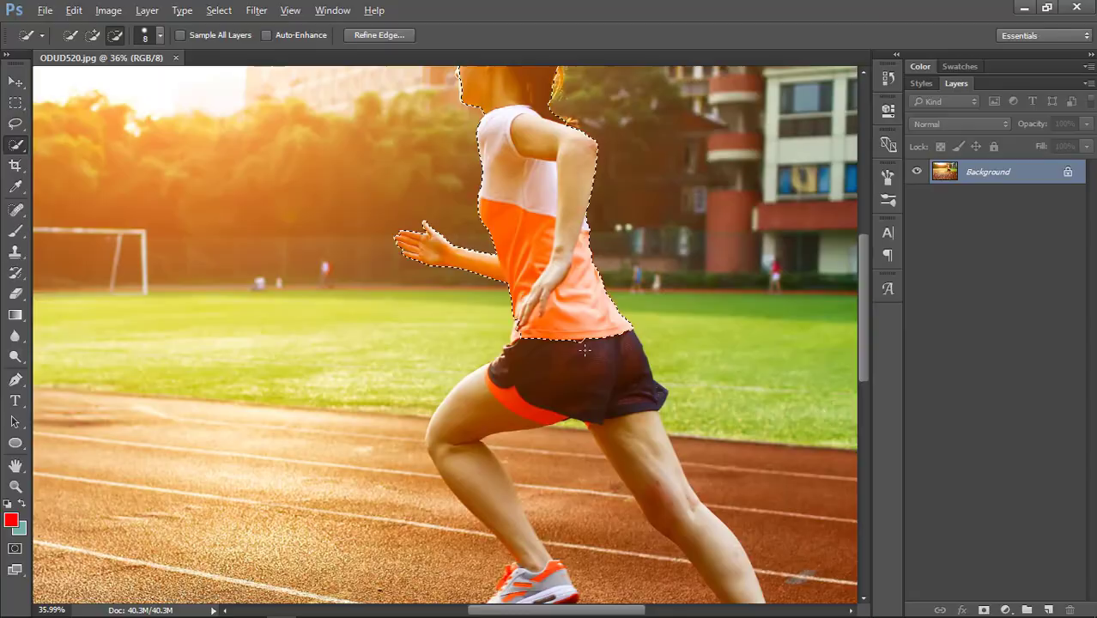
pyautogui.press(']')
pyautogui.press(']')
pyautogui.press(']')
pyautogui.press(']')
pyautogui.press(']')
pyautogui.press(']')
pyautogui.press(']')
pyautogui.scroll(6, 705, 515)
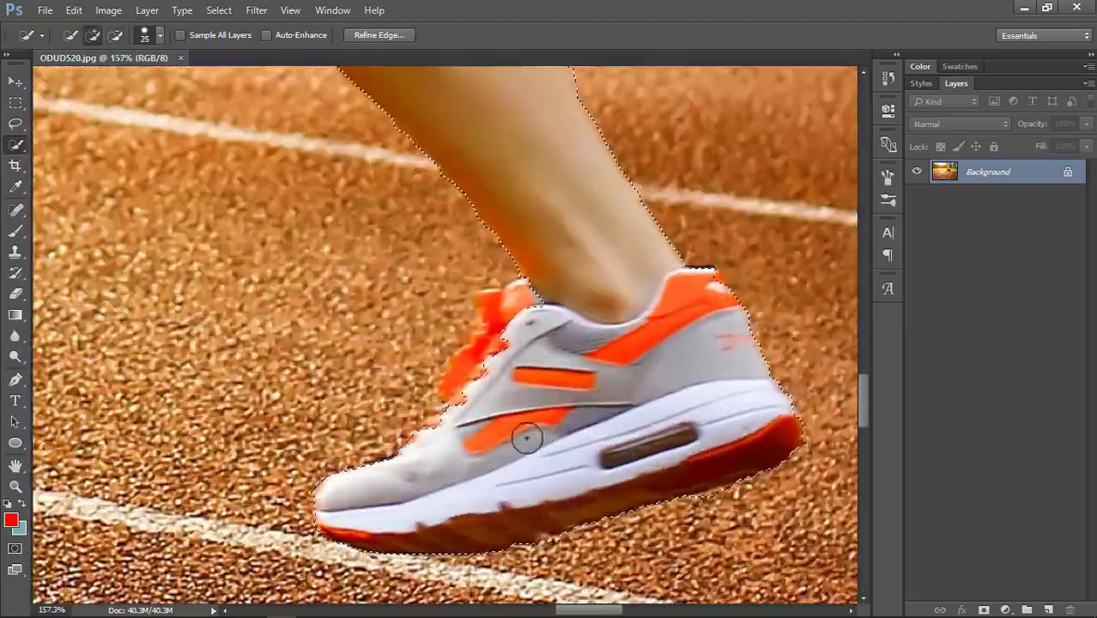
pyautogui.scroll(-2, 737, 341)
pyautogui.press('[')
pyautogui.scroll(-1, 736, 341)
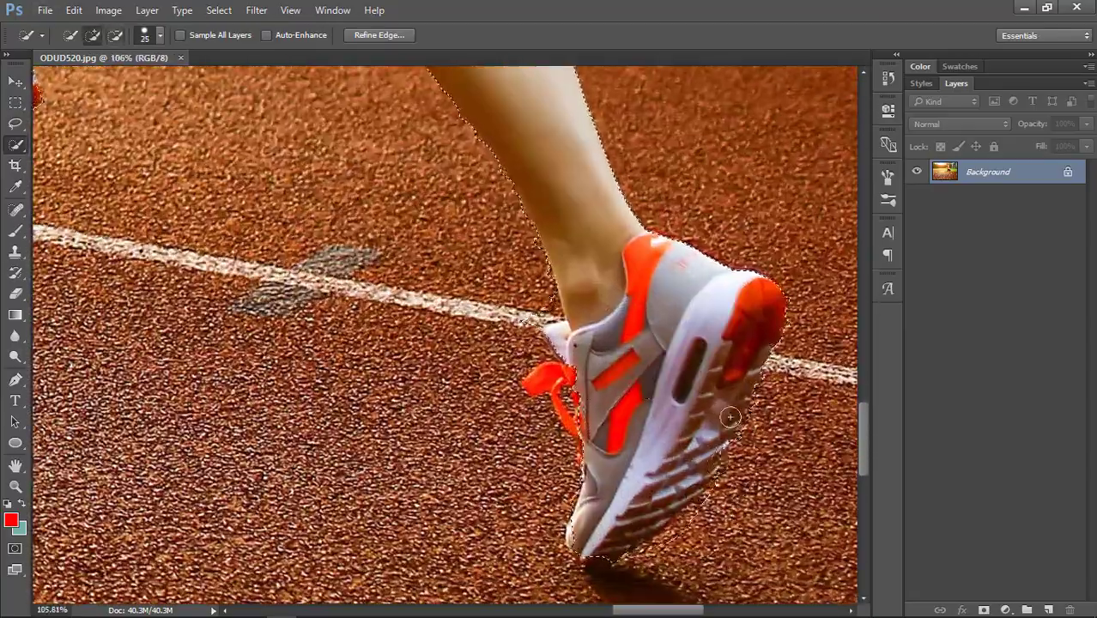
pyautogui.scroll(3, 674, 408)
pyautogui.scroll(4, 674, 408)
pyautogui.press('[')
pyautogui.press('[')
pyautogui.press('[')
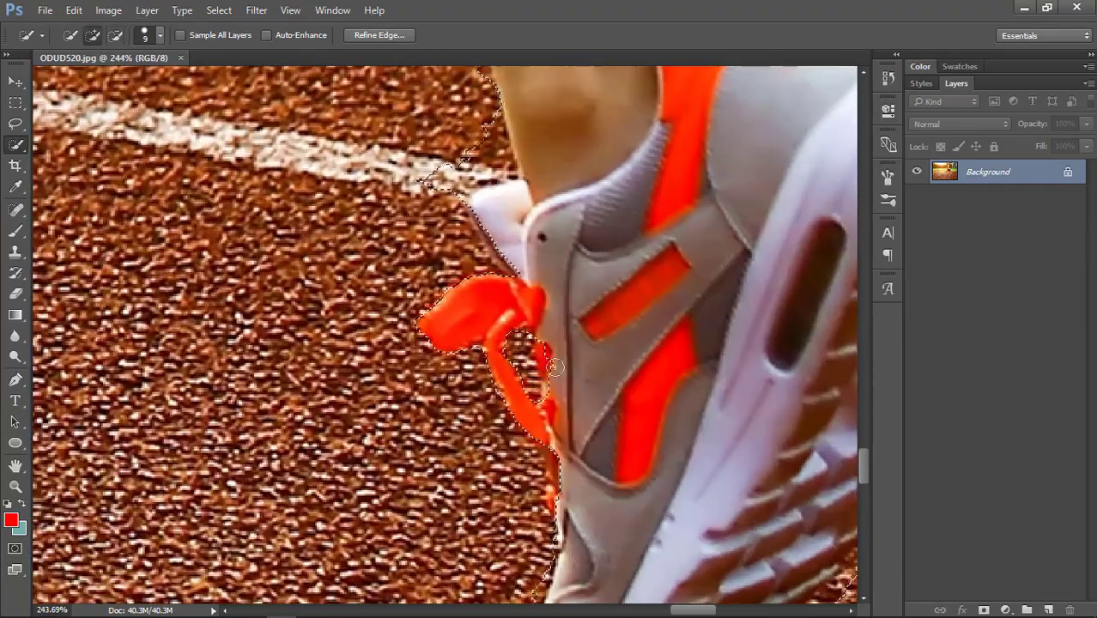
pyautogui.scroll(-7, 579, 347)
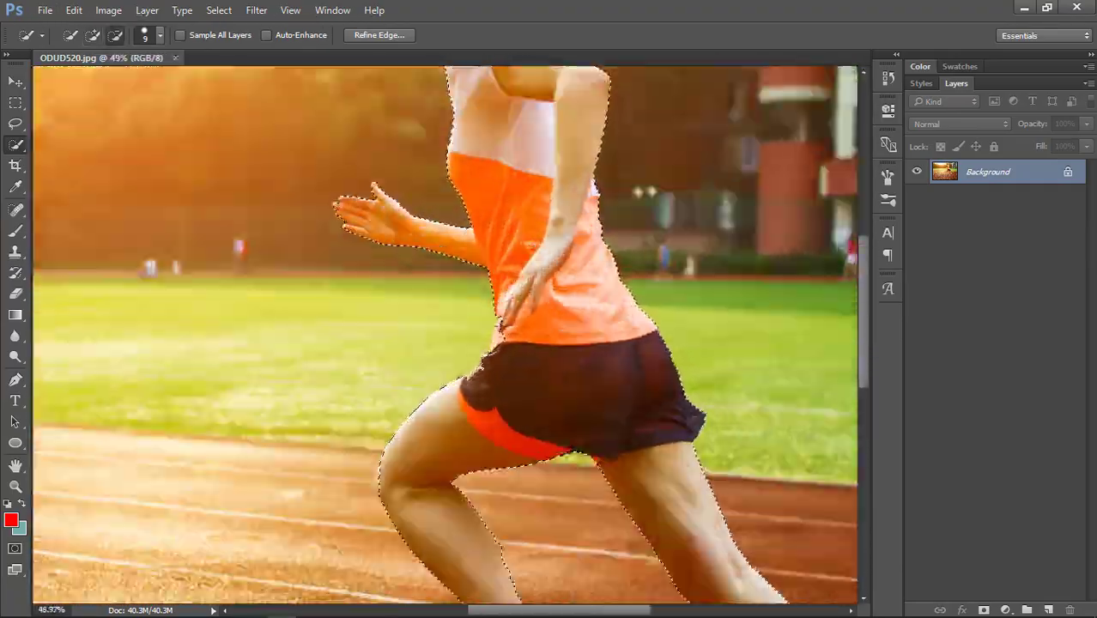
pyautogui.scroll(3, 583, 296)
pyautogui.scroll(-4, 586, 289)
pyautogui.scroll(8, 586, 289)
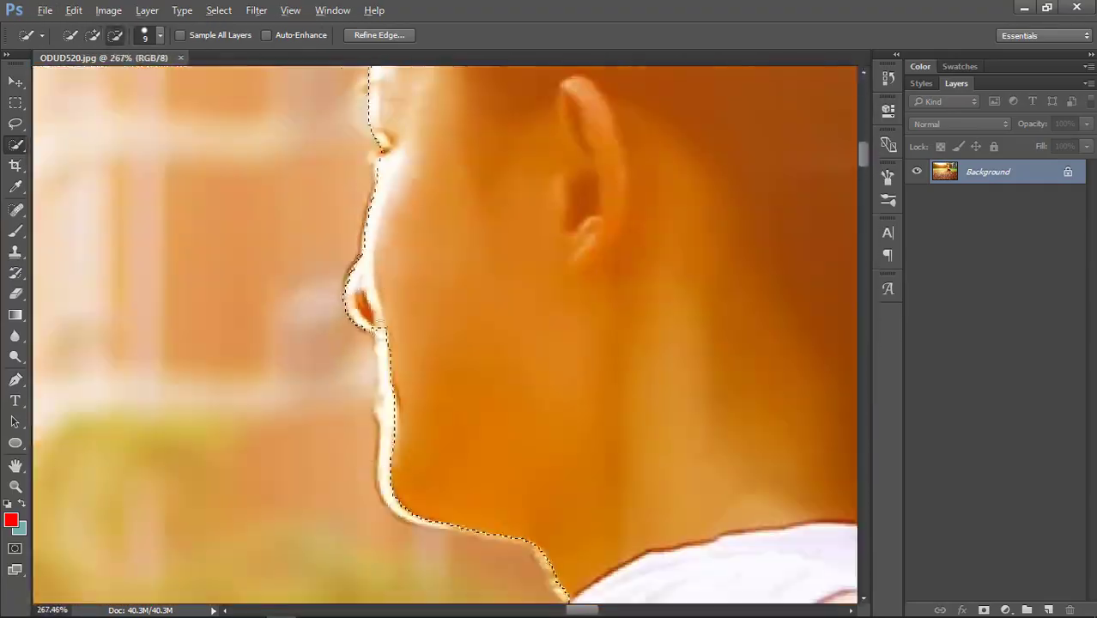
pyautogui.scroll(-5, 466, 488)
pyautogui.scroll(3, 446, 275)
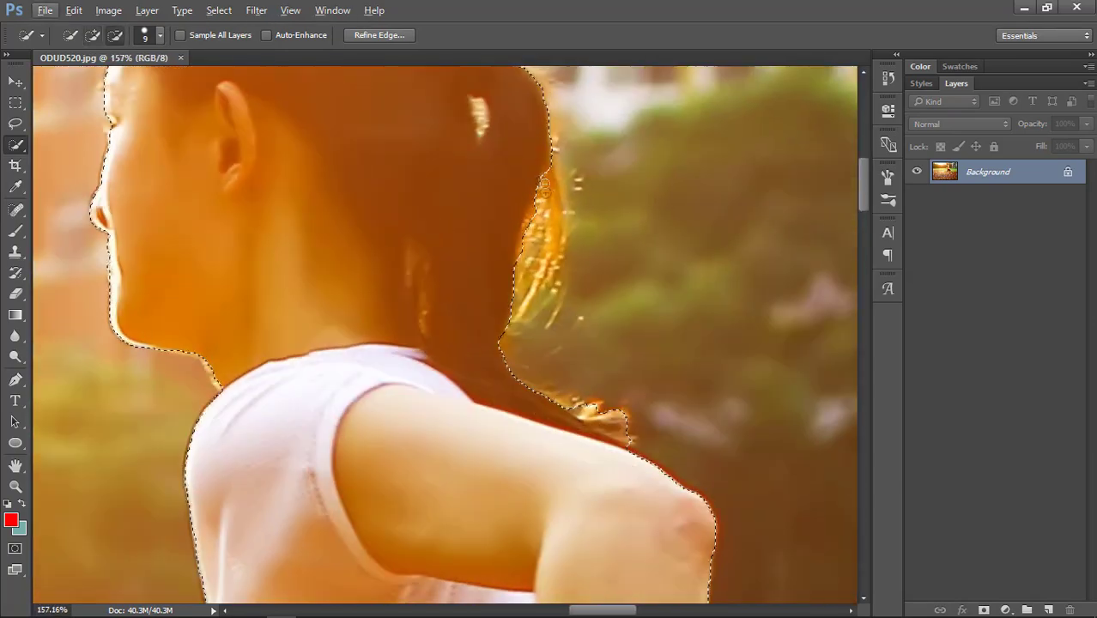
pyautogui.scroll(-1, 443, 260)
pyautogui.scroll(-6, 443, 260)
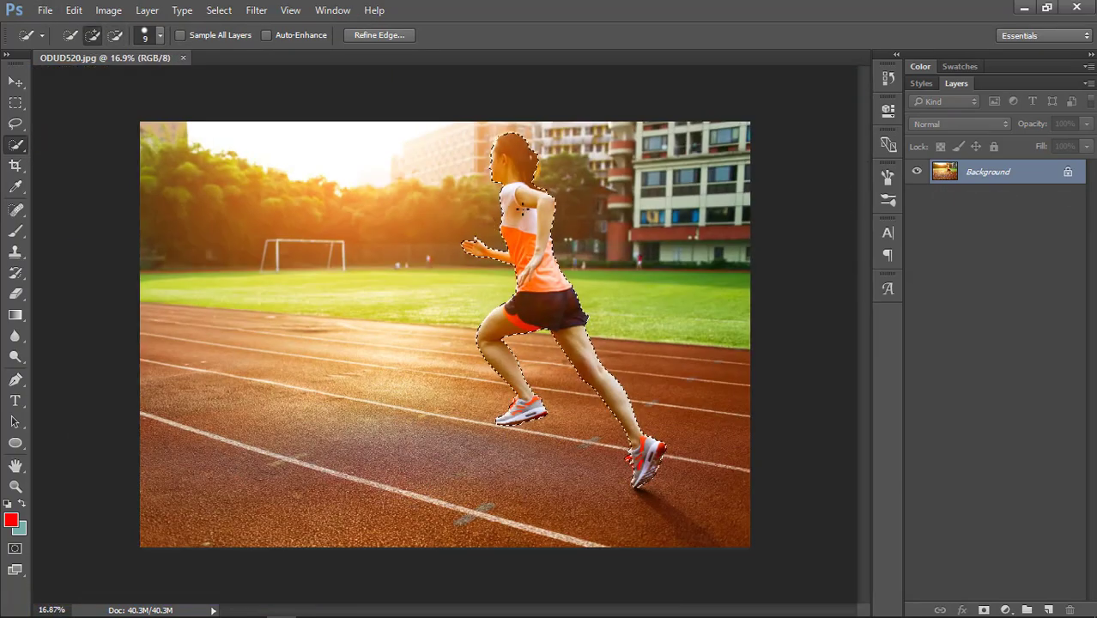
# Copy the selected runner onto Layer 1 and unlock the Background as Layer 0
pyautogui.rightClick(521, 207)
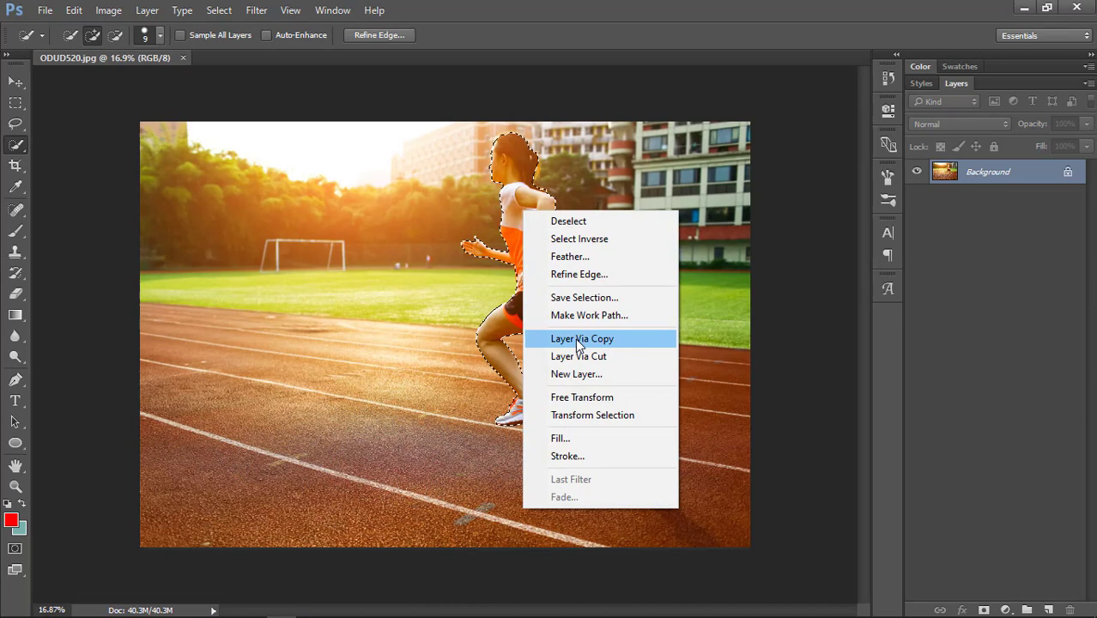
pyautogui.click(587, 338)
pyautogui.click(15, 82)
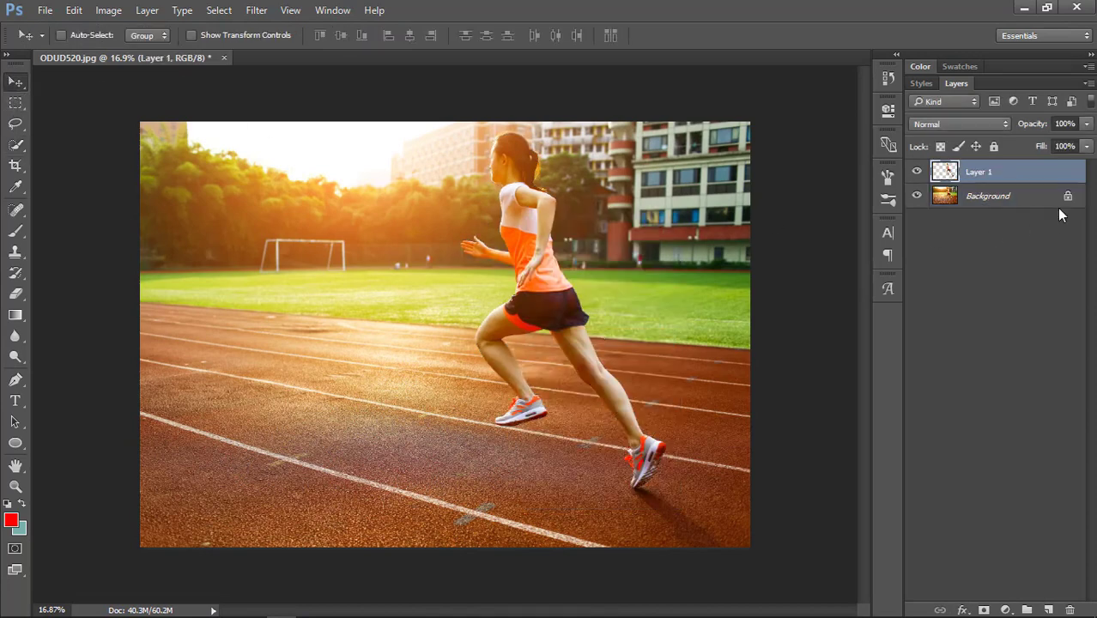
pyautogui.doubleClick(1021, 200)
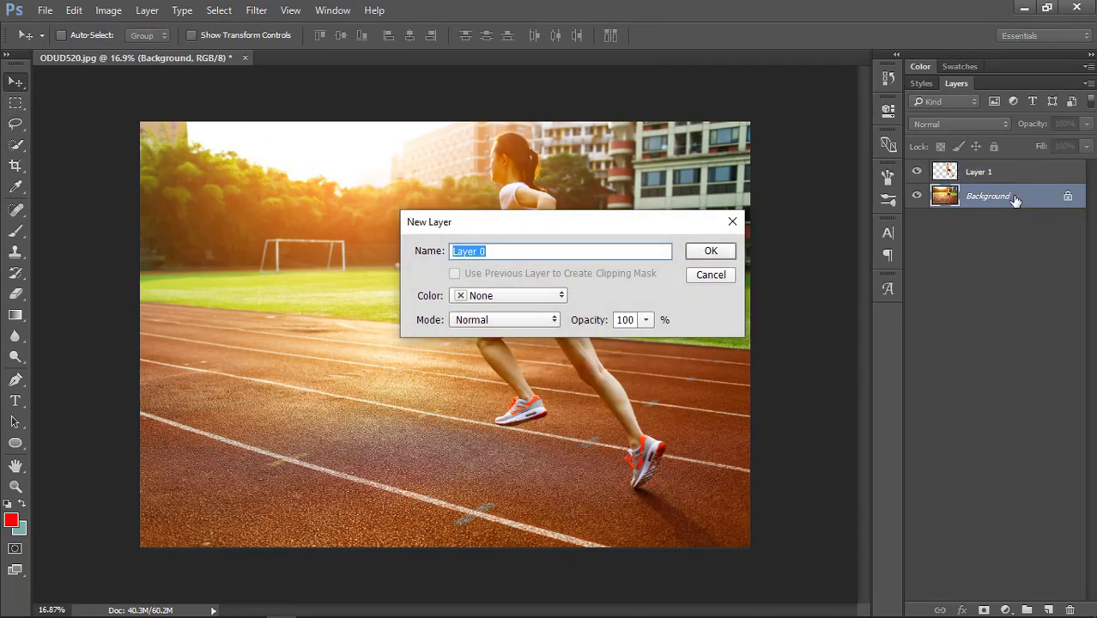
pyautogui.press('Return')
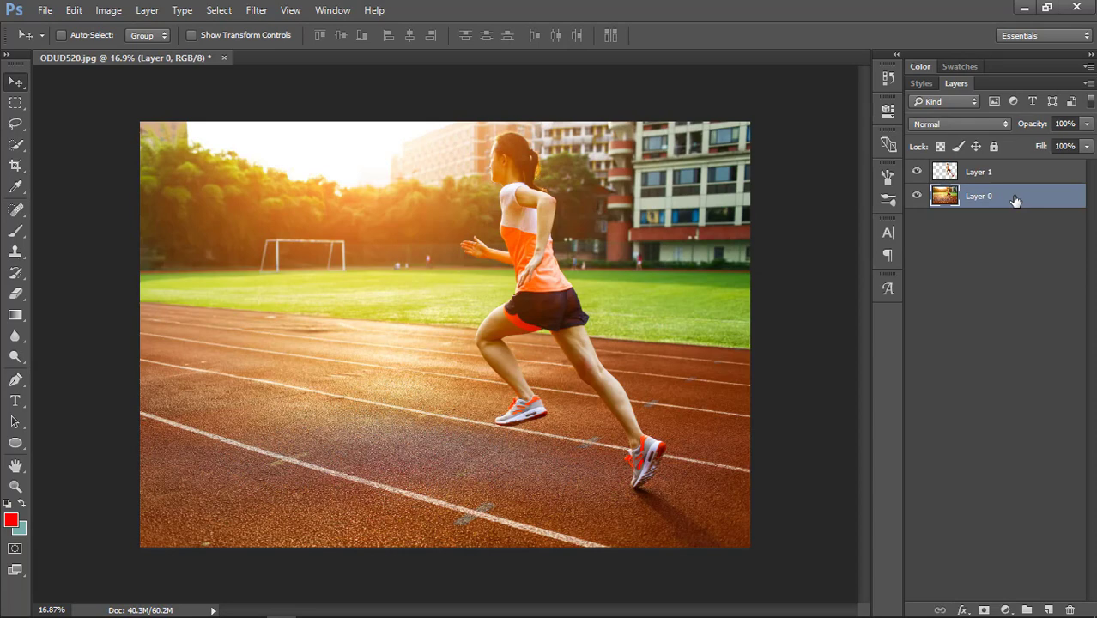
# Duplicate Layer 1 to create Layer 1 copy
pyautogui.click(986, 173)
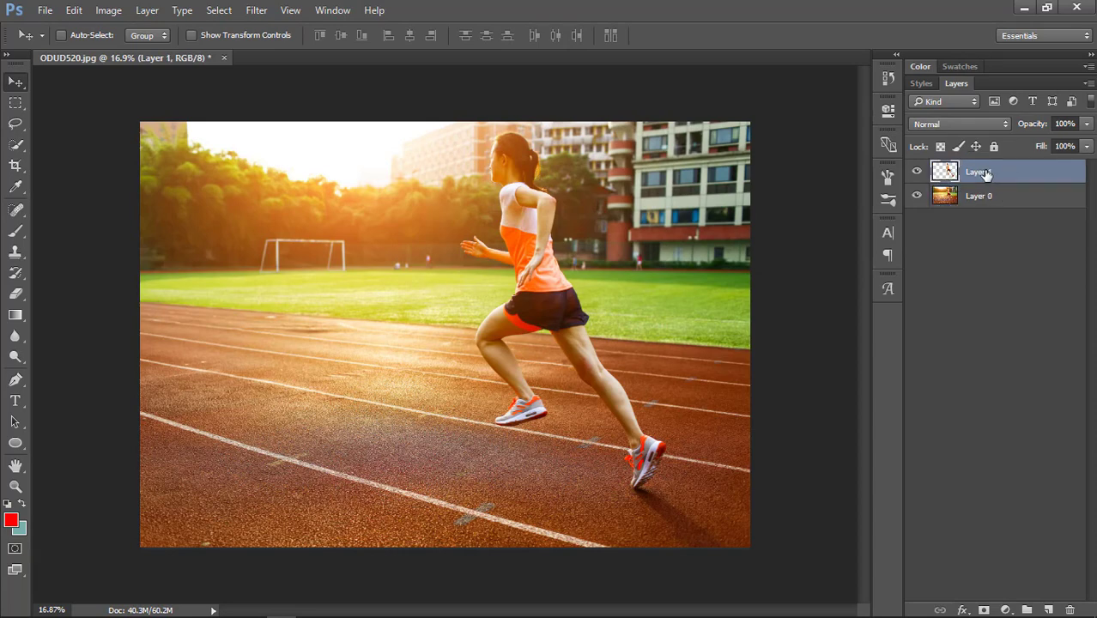
pyautogui.rightClick(979, 174)
pyautogui.click(1005, 176)
pyautogui.rightClick(987, 174)
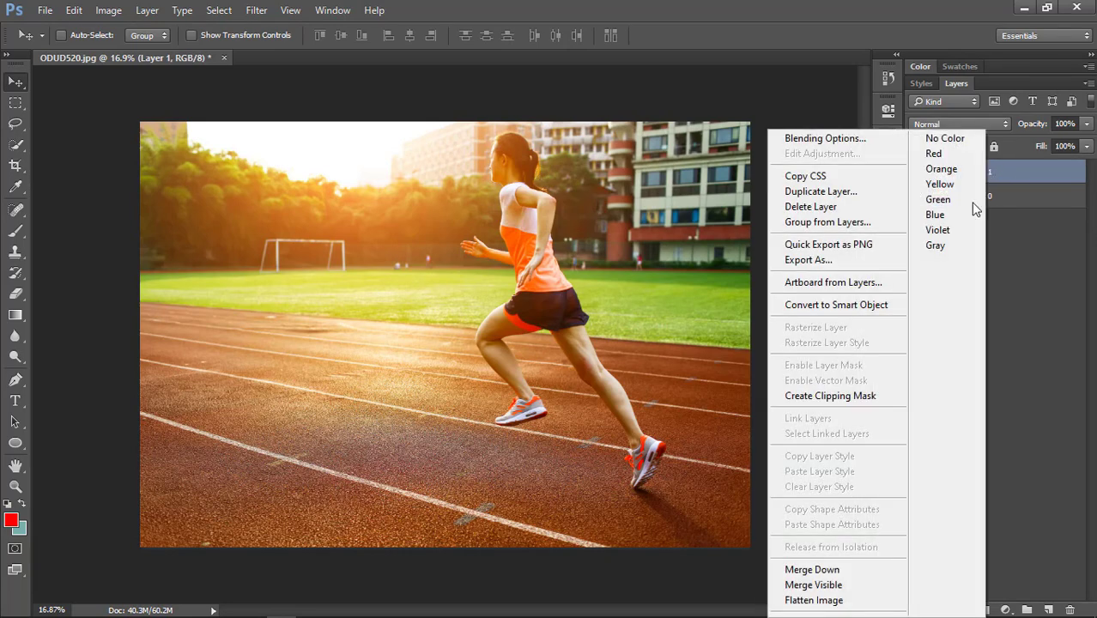
pyautogui.click(840, 192)
pyautogui.click(687, 181)
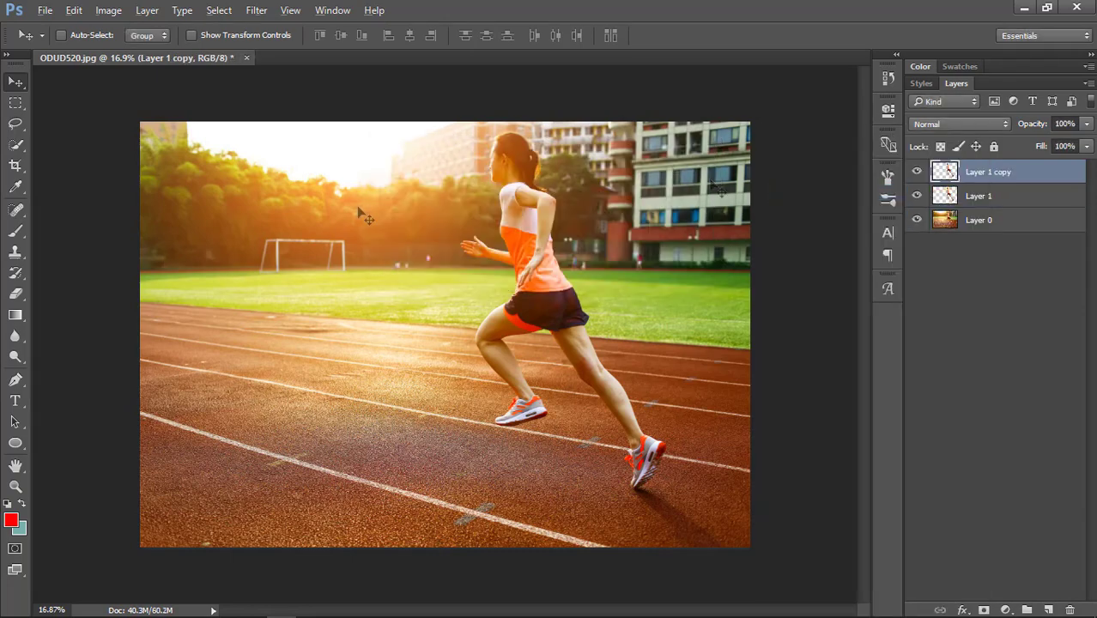
pyautogui.scroll(1, 358, 210)
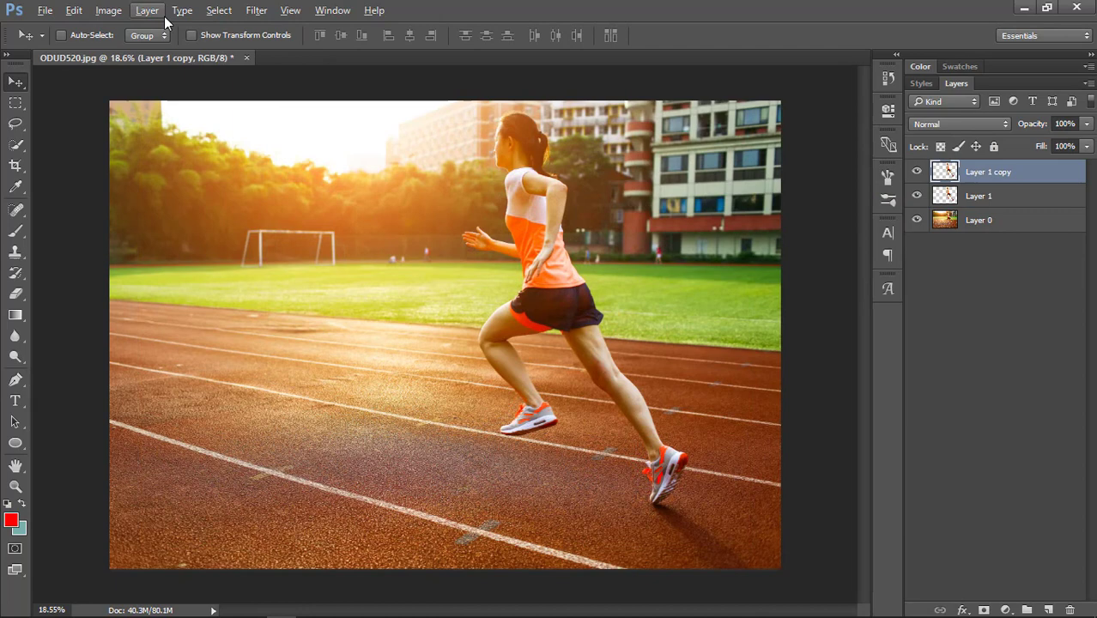
# Start a Gaussian Blur on the runner copy, framing the runner in the 25% preview
pyautogui.click(263, 14)
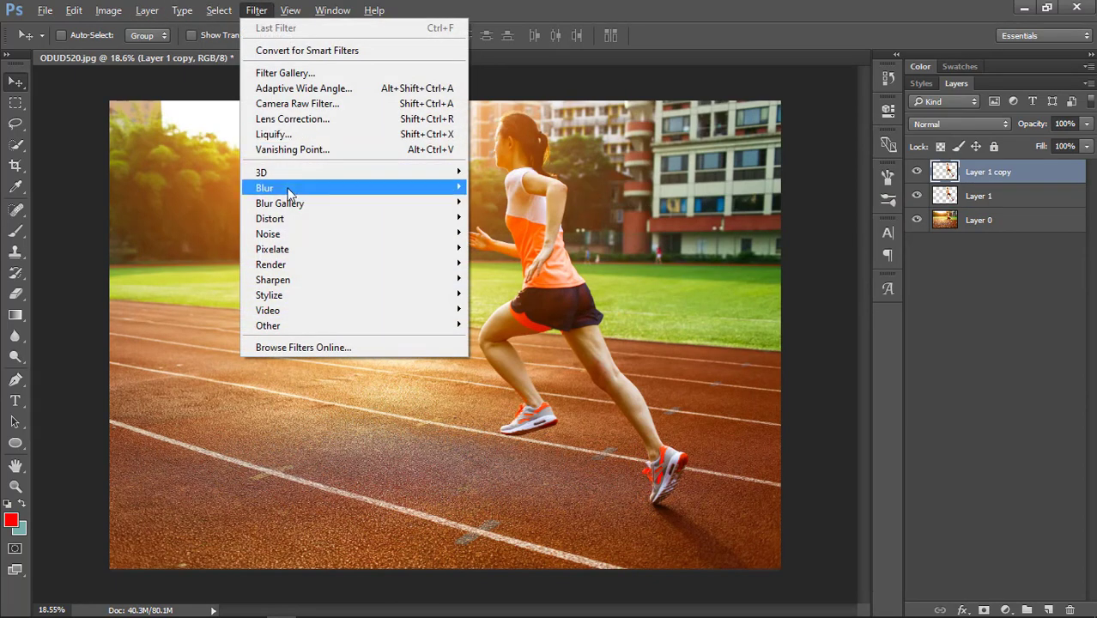
pyautogui.moveTo(300, 226)
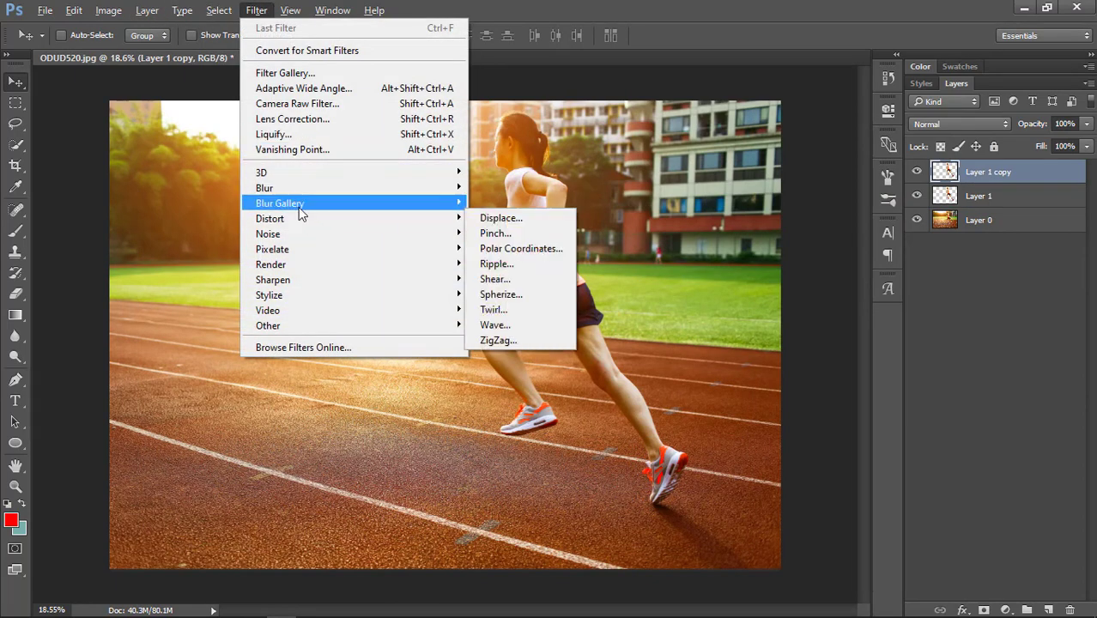
pyautogui.moveTo(293, 188)
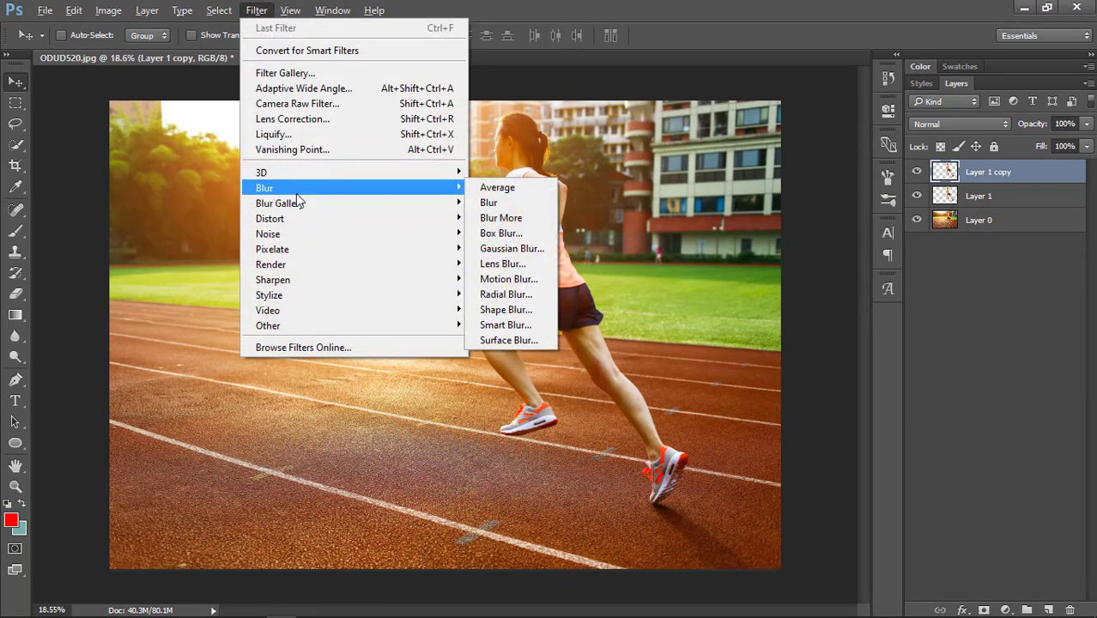
pyautogui.click(525, 248)
pyautogui.click(751, 358)
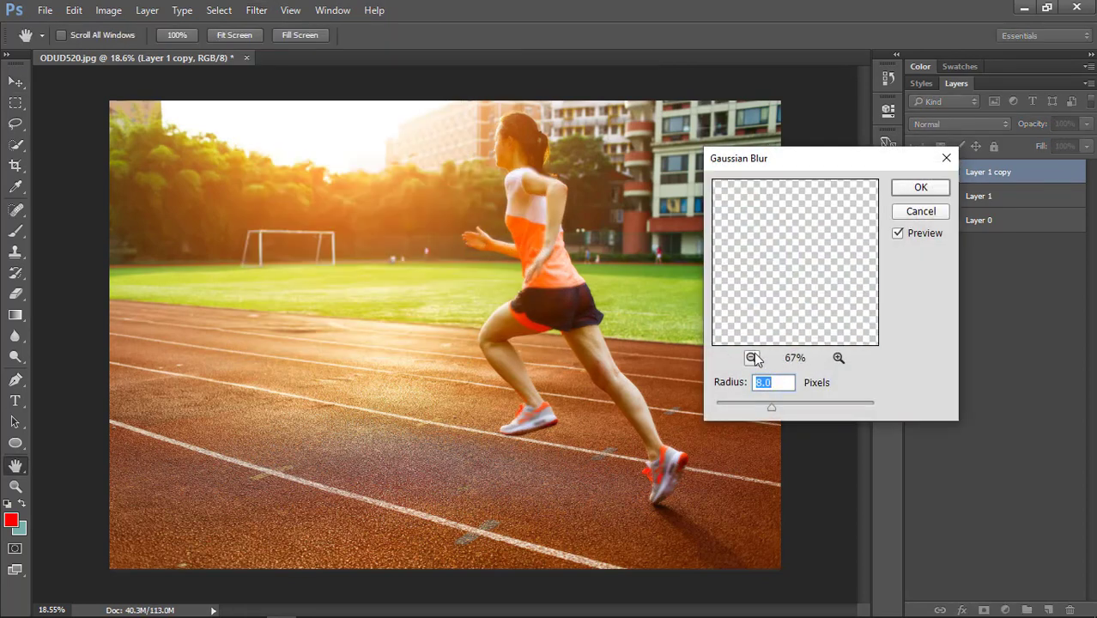
pyautogui.click(751, 358)
pyautogui.click(751, 358)
pyautogui.moveTo(830, 298); pyautogui.dragTo(849, 228)
pyautogui.click(838, 358)
pyautogui.click(838, 358)
# Raise the blur radius to 66.4 pixels and apply it
pyautogui.moveTo(791, 403); pyautogui.dragTo(802, 403)
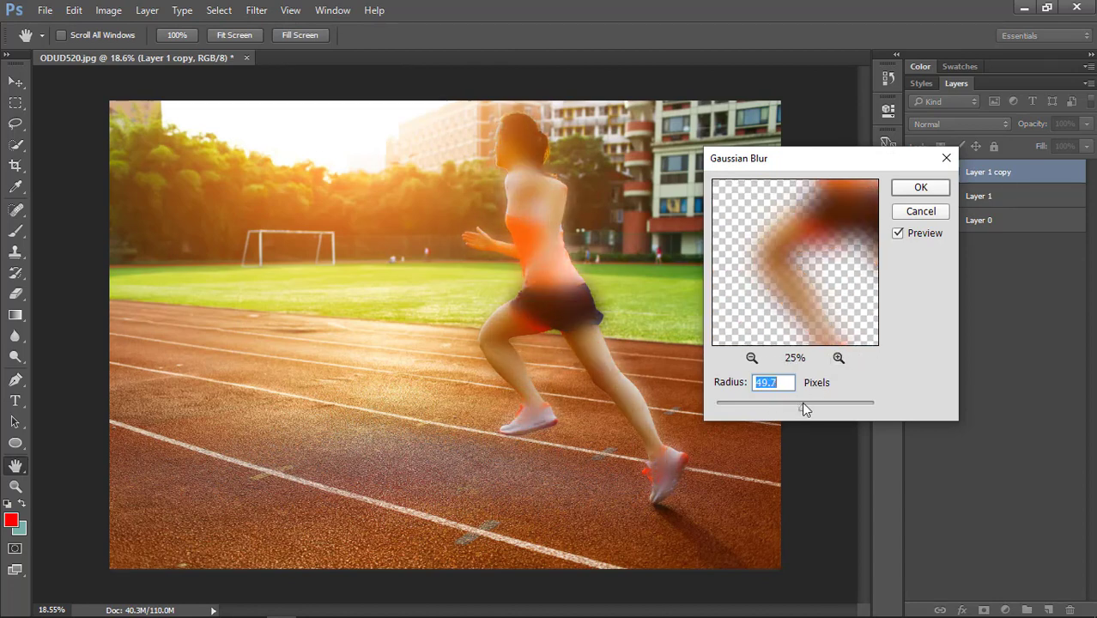
pyautogui.moveTo(802, 267); pyautogui.dragTo(792, 300)
pyautogui.moveTo(797, 194); pyautogui.dragTo(788, 302)
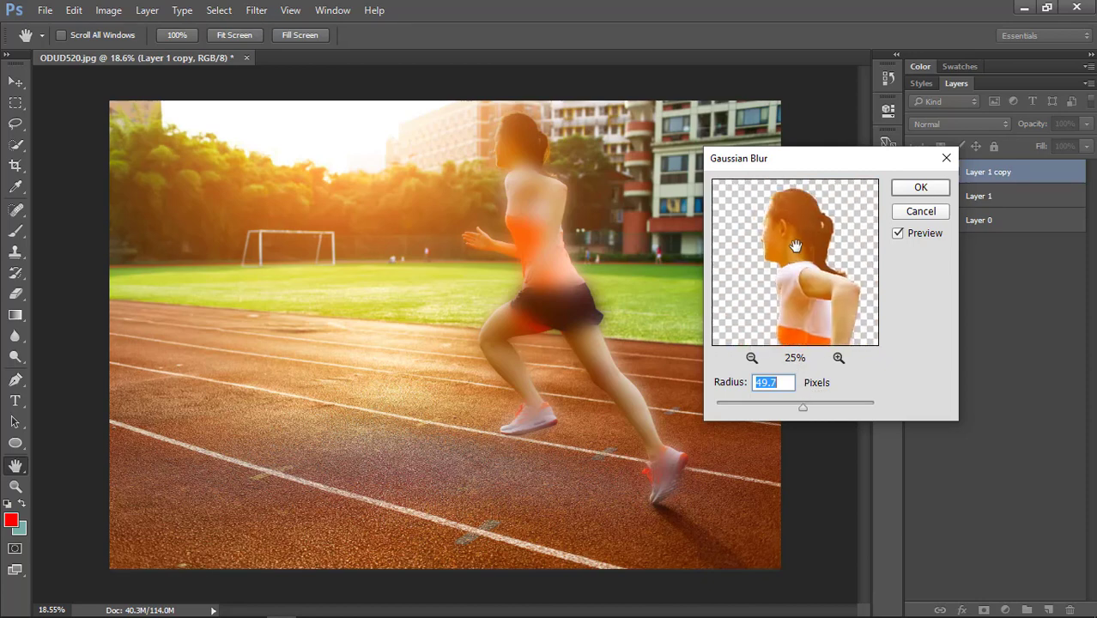
pyautogui.moveTo(803, 404); pyautogui.dragTo(807, 404)
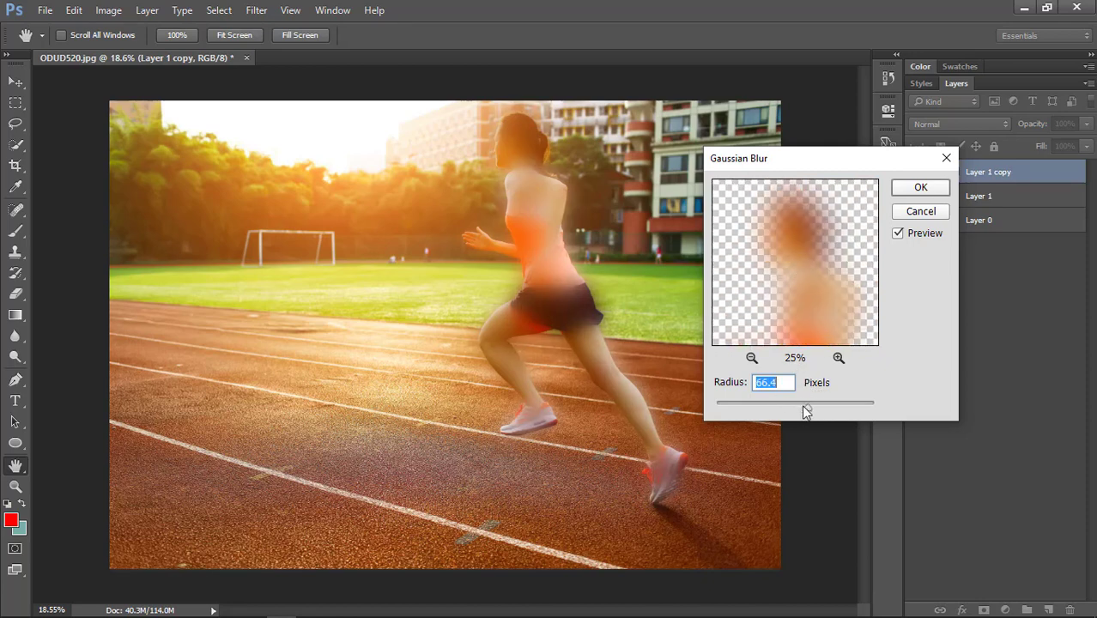
pyautogui.click(919, 187)
# Move the blurred Layer 1 copy right behind the runner, nudging it slightly further
pyautogui.press('v')
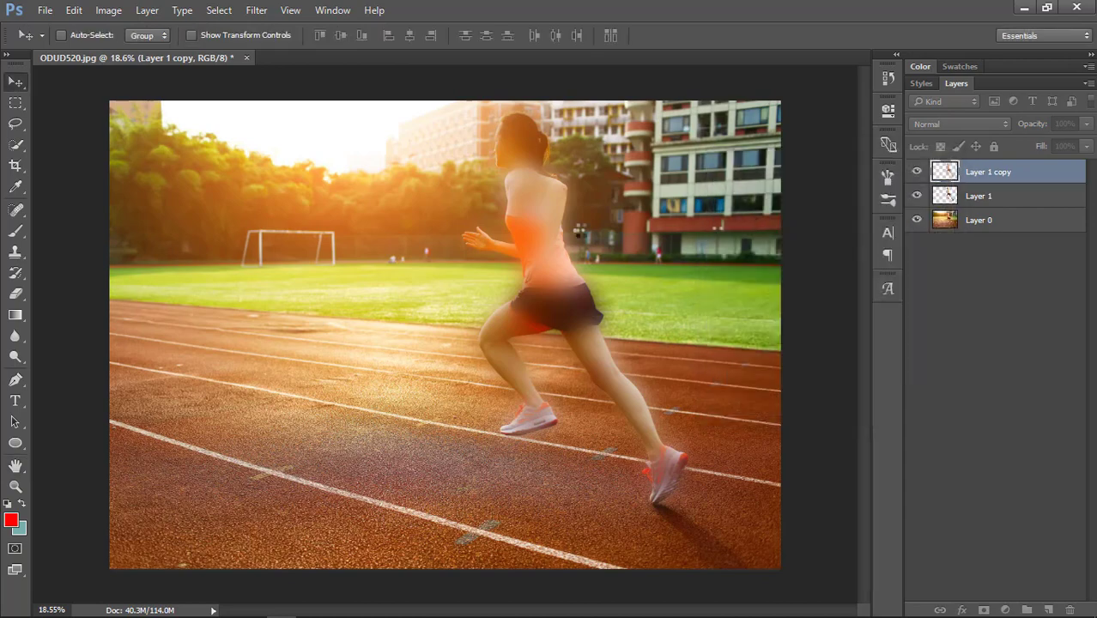
pyautogui.scroll(2, 553, 241)
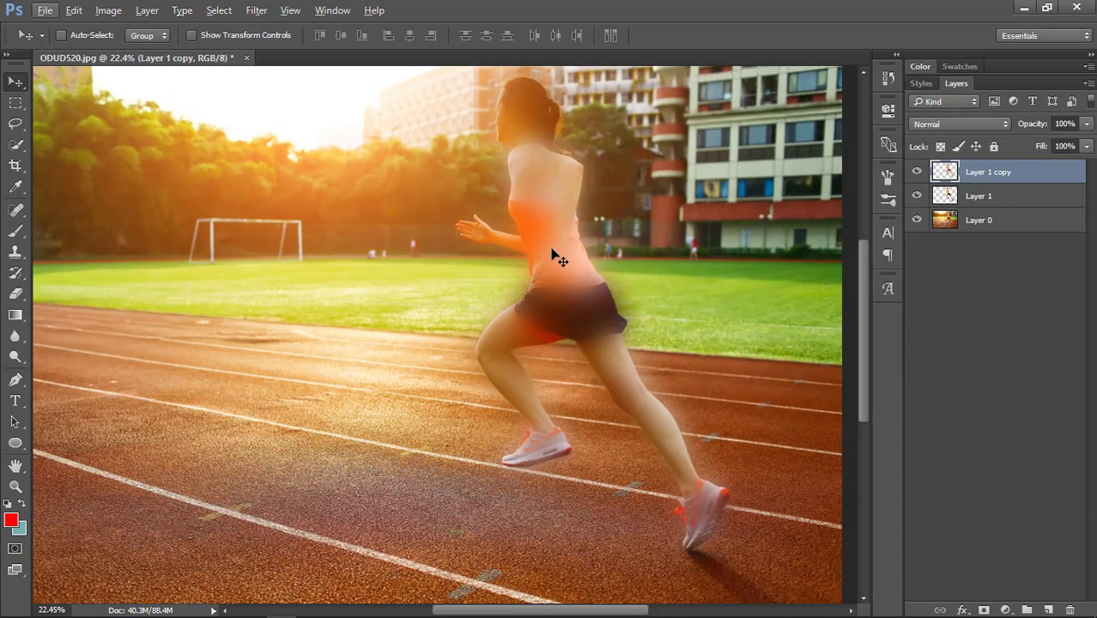
pyautogui.moveTo(552, 250); pyautogui.dragTo(587, 254)
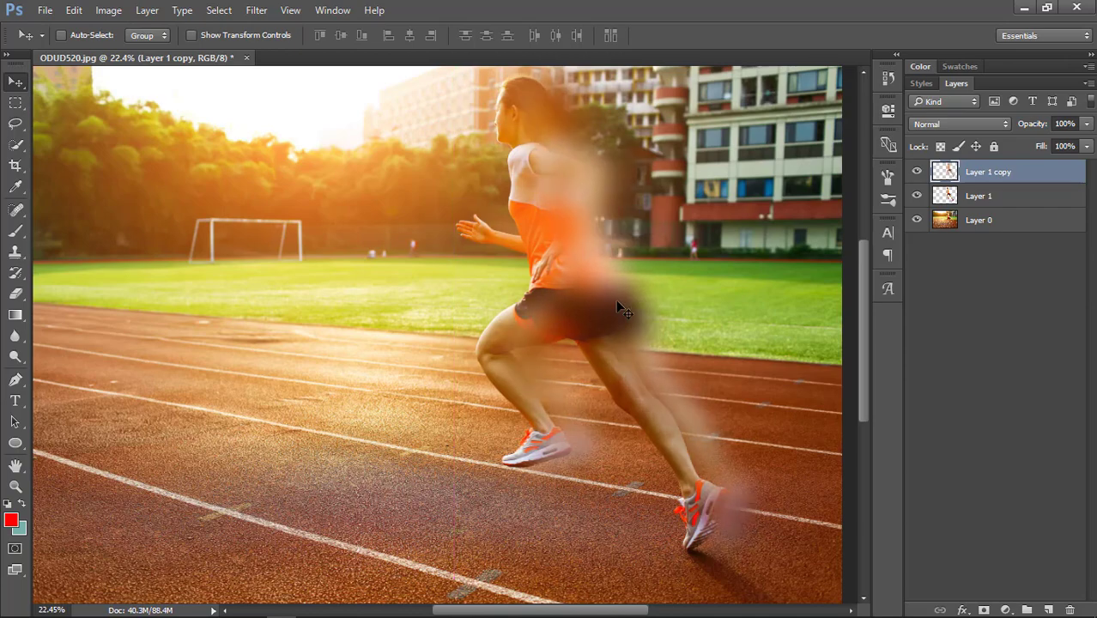
pyautogui.scroll(3, 670, 395)
pyautogui.scroll(1, 684, 418)
pyautogui.moveTo(683, 417); pyautogui.dragTo(683, 412)
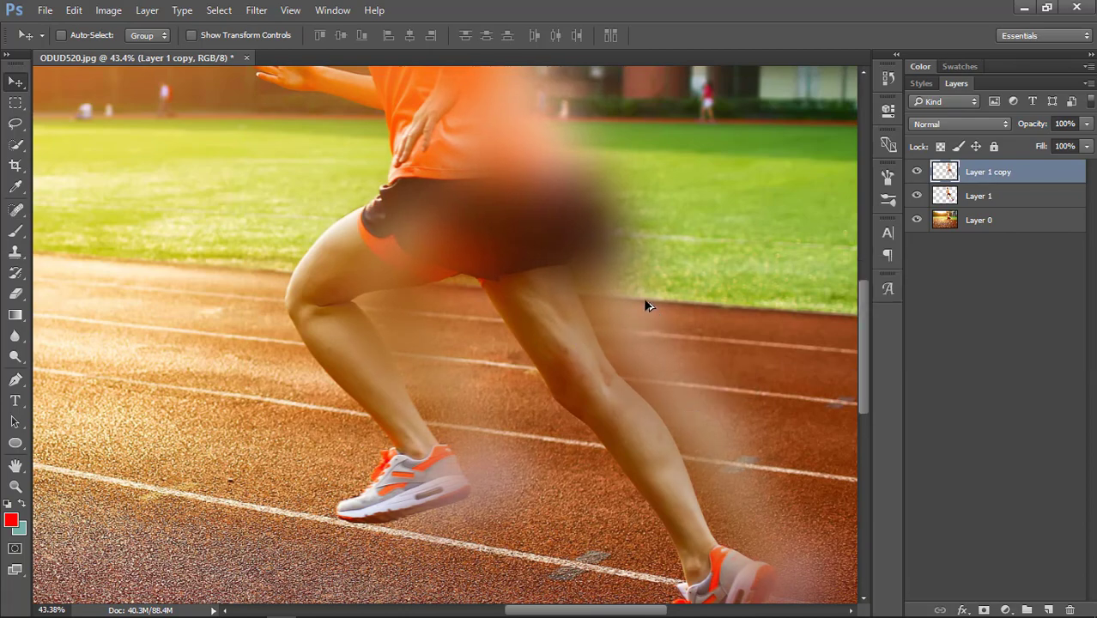
pyautogui.scroll(-5, 600, 338)
pyautogui.scroll(2, 600, 337)
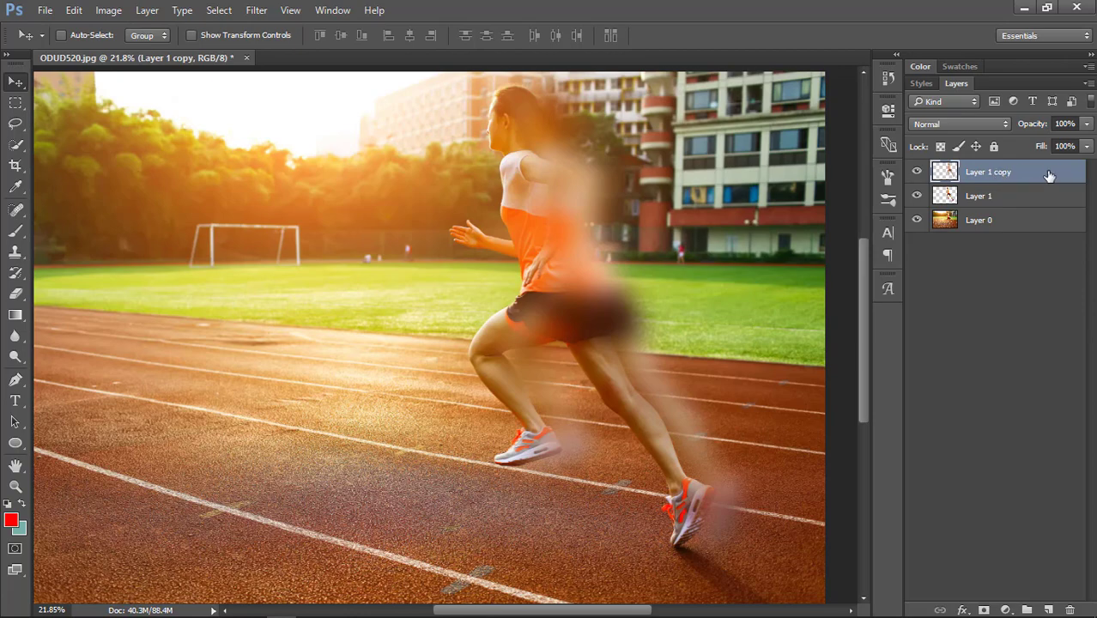
# Apply Hue/Saturation of Hue +10, Saturation +3, Lightness +27 to the blurred copy
pyautogui.click(103, 12)
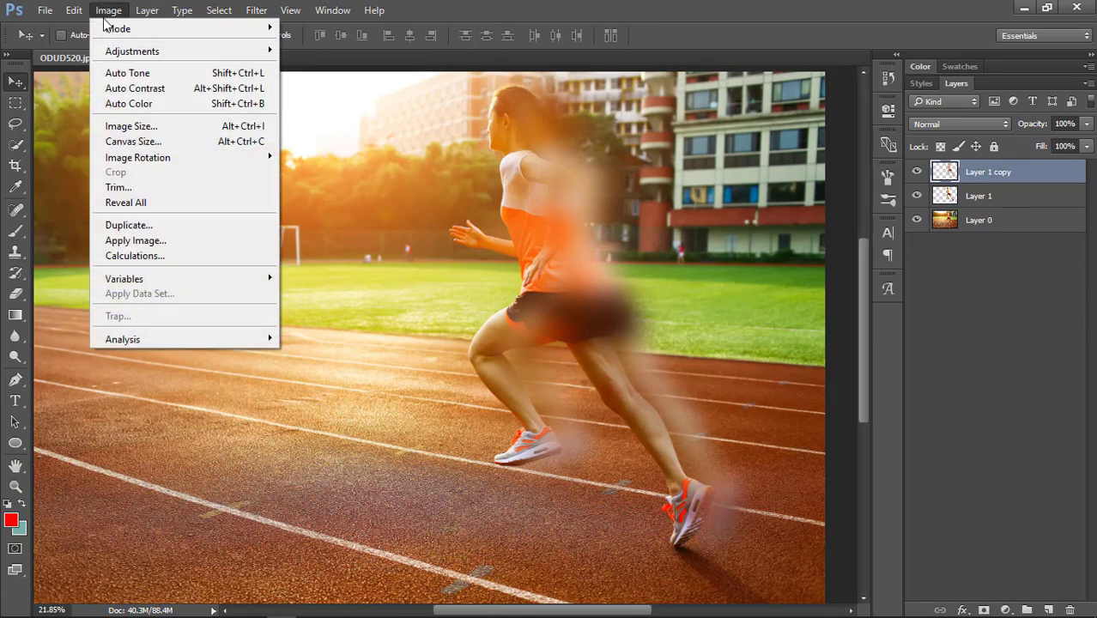
pyautogui.moveTo(187, 58)
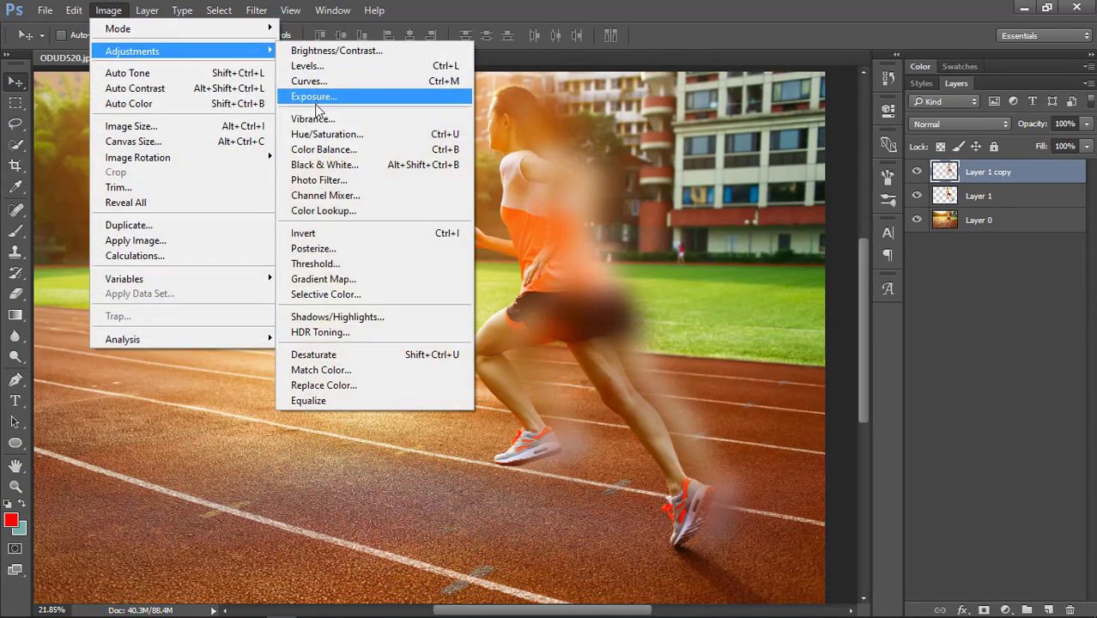
pyautogui.click(327, 138)
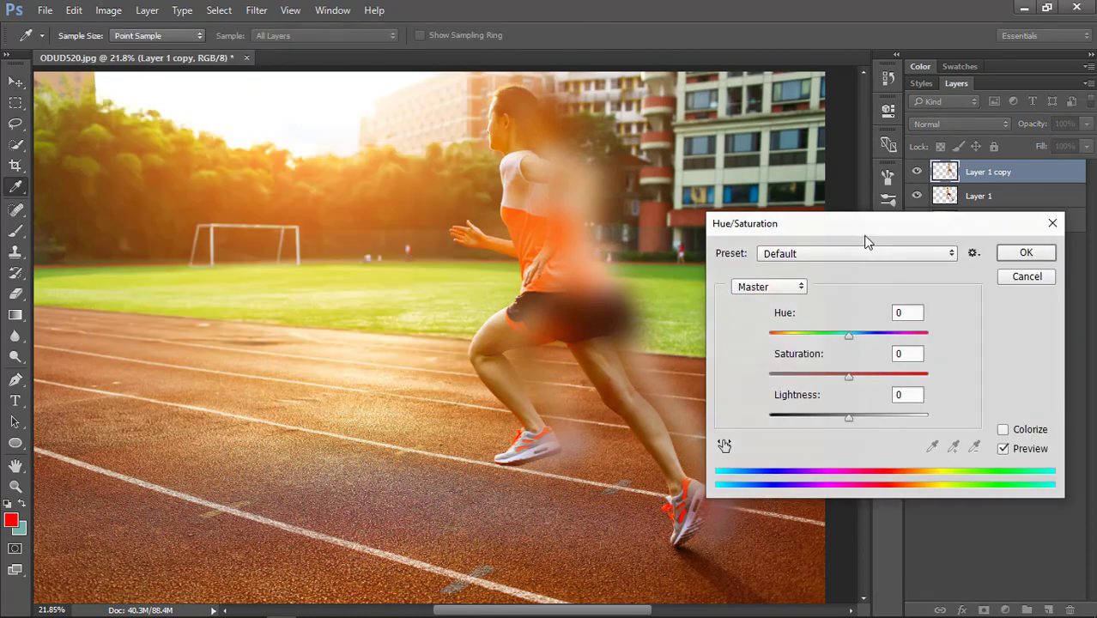
pyautogui.moveTo(866, 230); pyautogui.dragTo(875, 210)
pyautogui.moveTo(858, 393); pyautogui.dragTo(887, 395)
pyautogui.moveTo(857, 309); pyautogui.dragTo(872, 352)
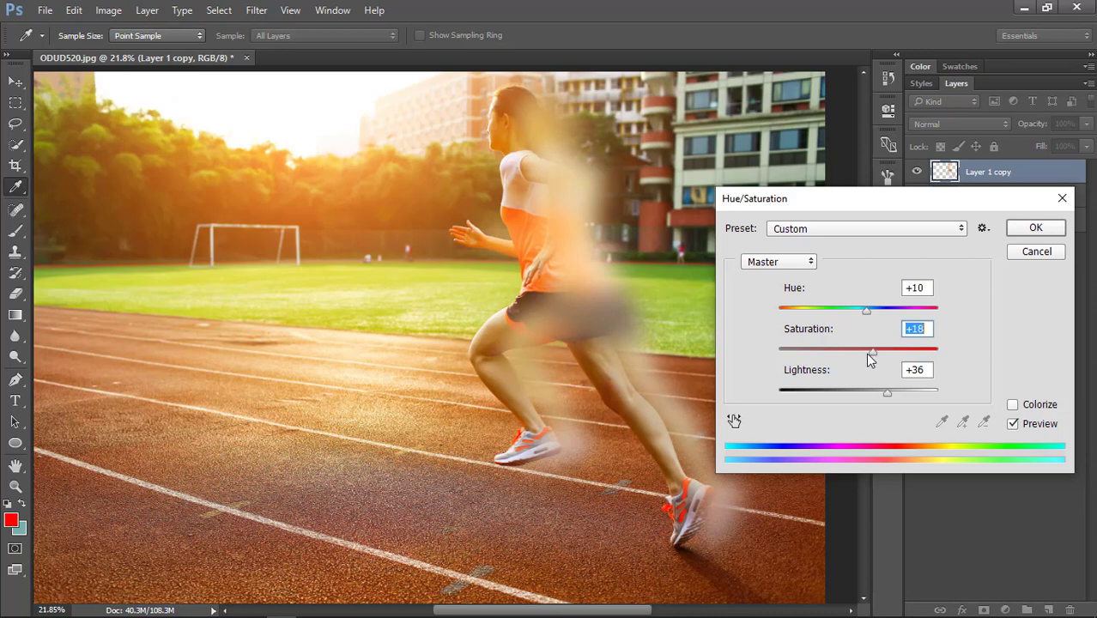
pyautogui.moveTo(890, 395); pyautogui.dragTo(877, 399)
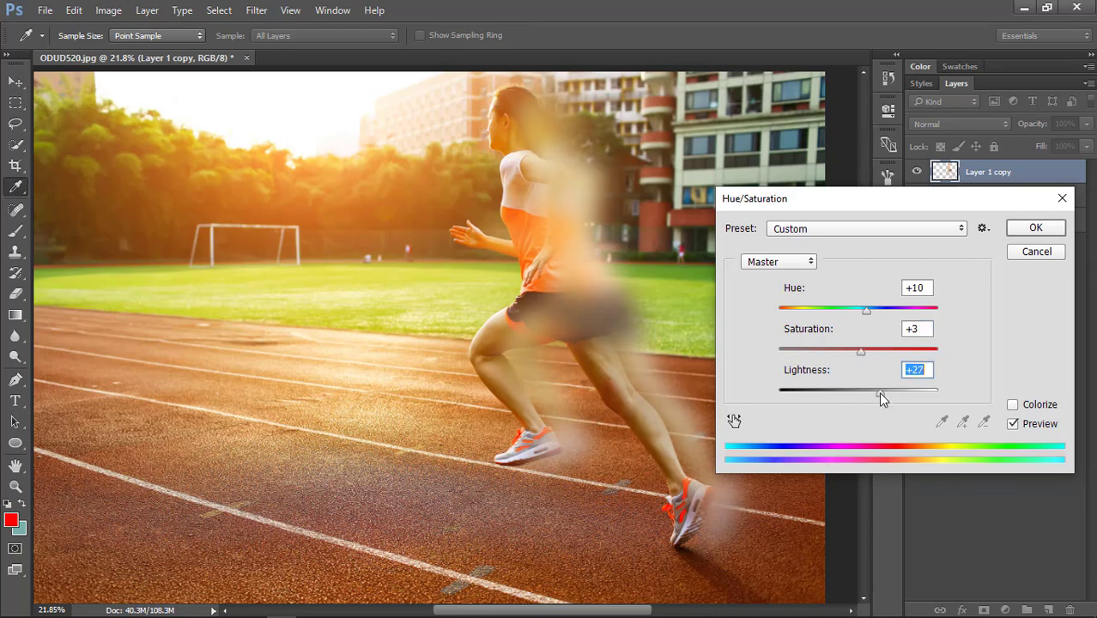
pyautogui.click(1033, 229)
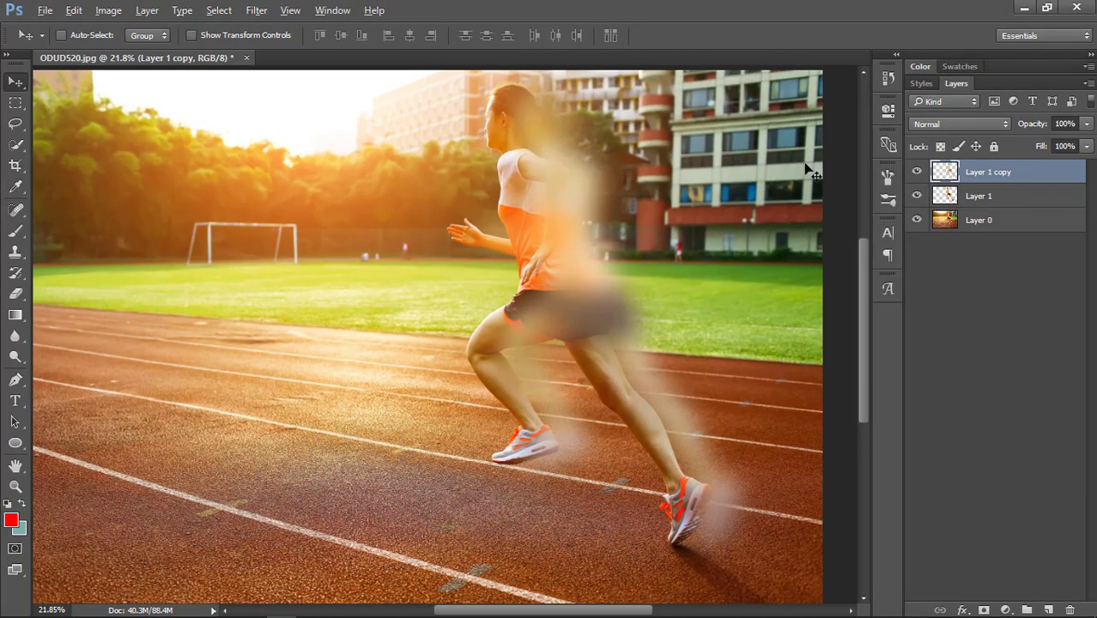
# Set the blurred copy's layer opacity to 75%
pyautogui.click(1018, 125)
pyautogui.write('65')
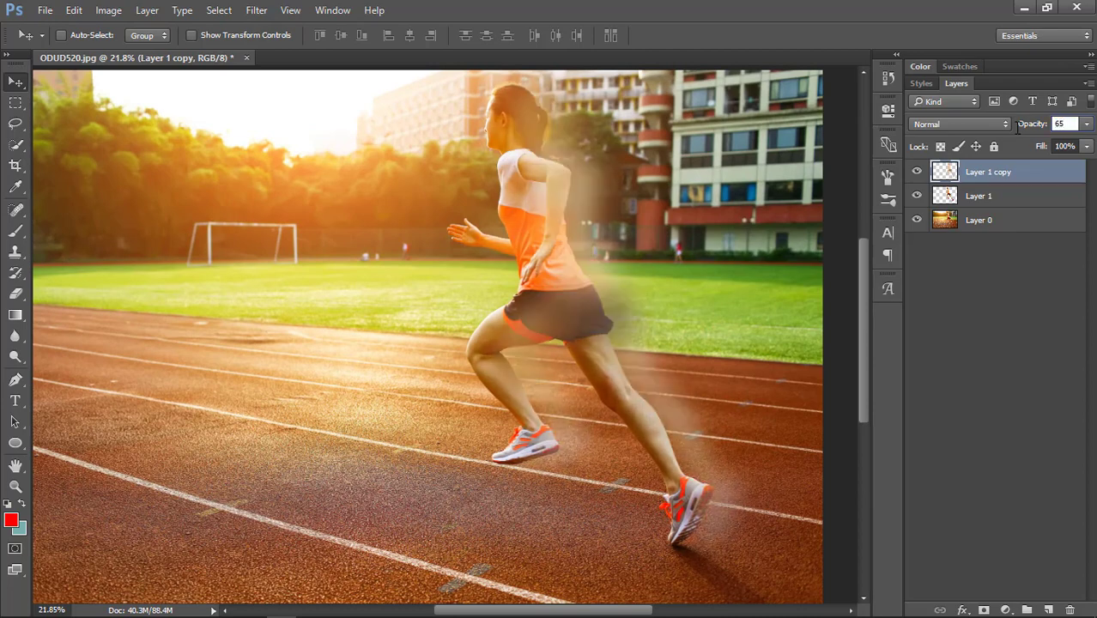
pyautogui.press('BackSpace')
pyautogui.press('BackSpace')
pyautogui.write('7')
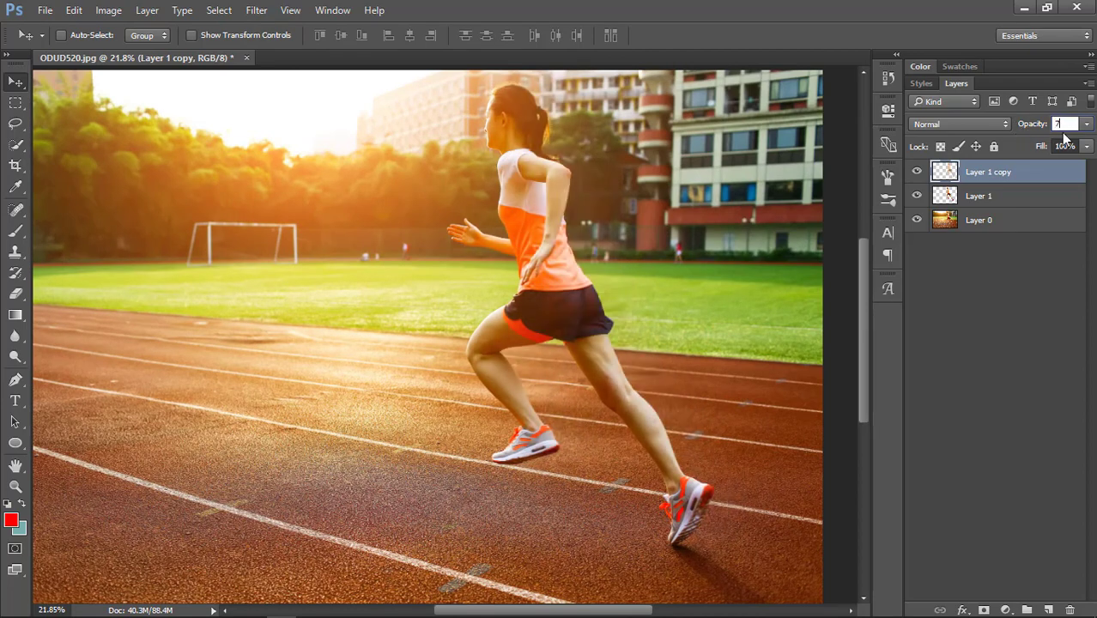
pyautogui.write('5')
pyautogui.press('Return')
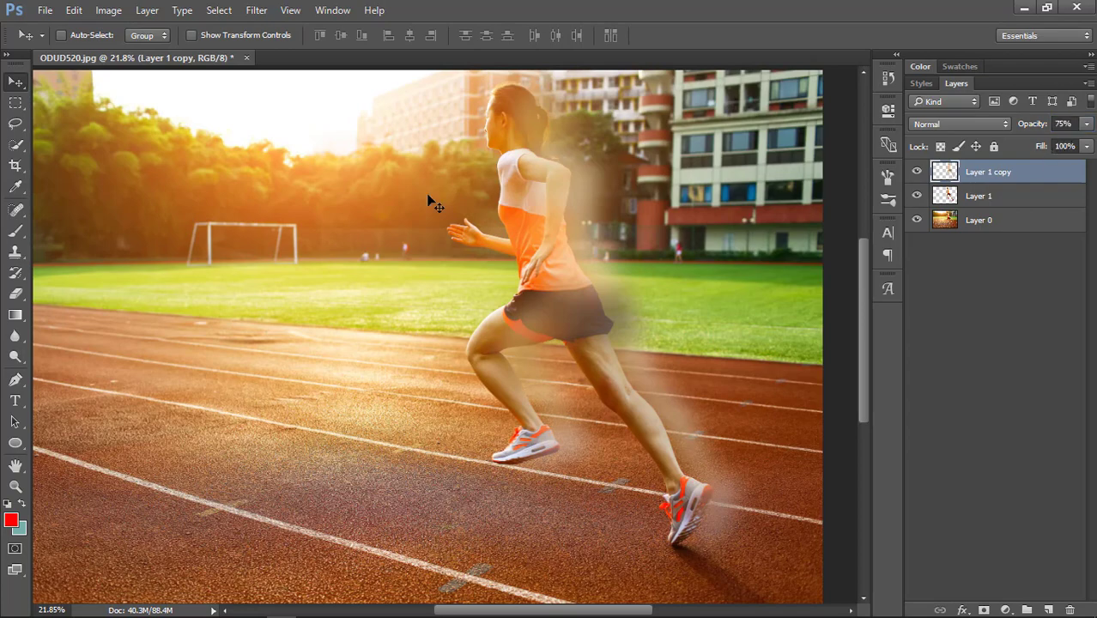
# Add a new empty layer above the blurred copy
pyautogui.keyDown('alt'); pyautogui.scroll(-1, 462, 183); pyautogui.keyUp('alt')
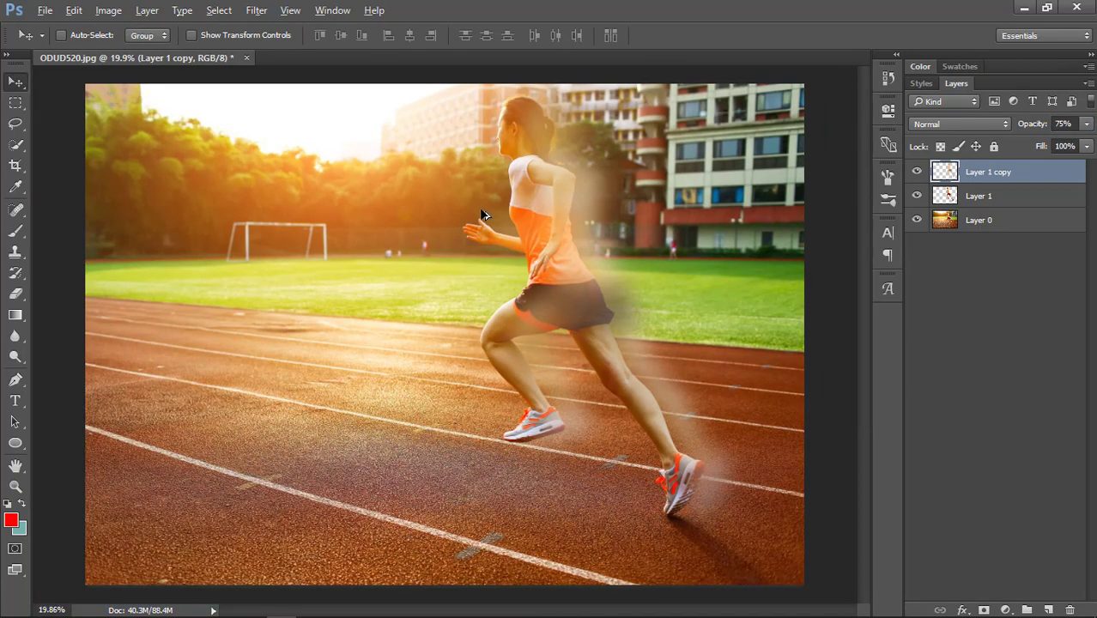
pyautogui.keyDown('alt'); pyautogui.scroll(2, 481, 197); pyautogui.keyUp('alt')
pyautogui.keyDown('alt'); pyautogui.scroll(-1, 549, 230); pyautogui.keyUp('alt')
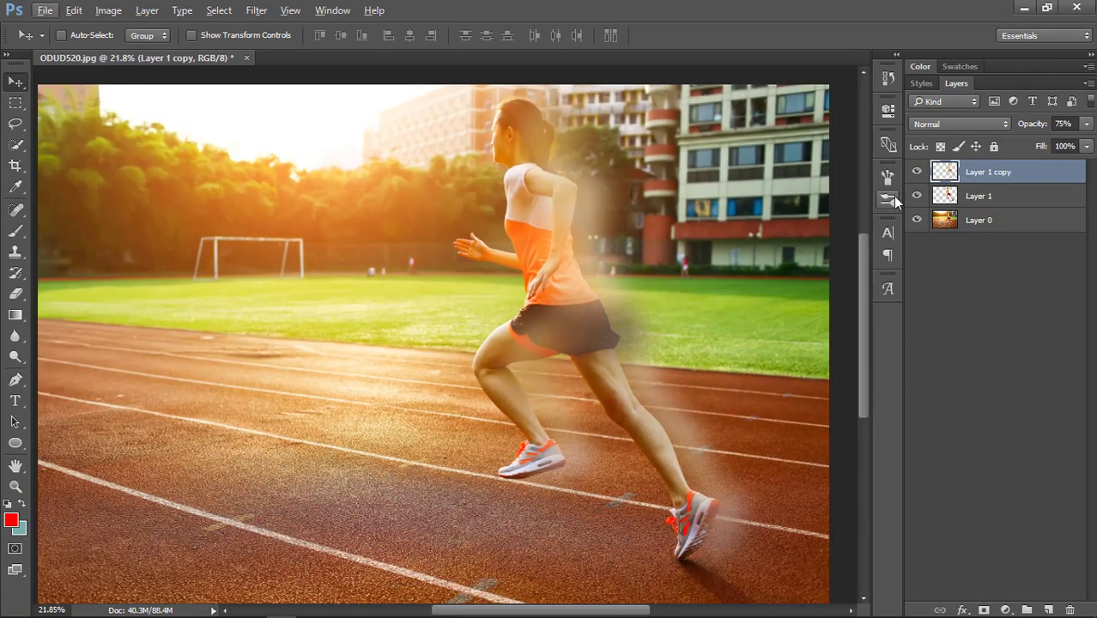
pyautogui.click(1045, 608)
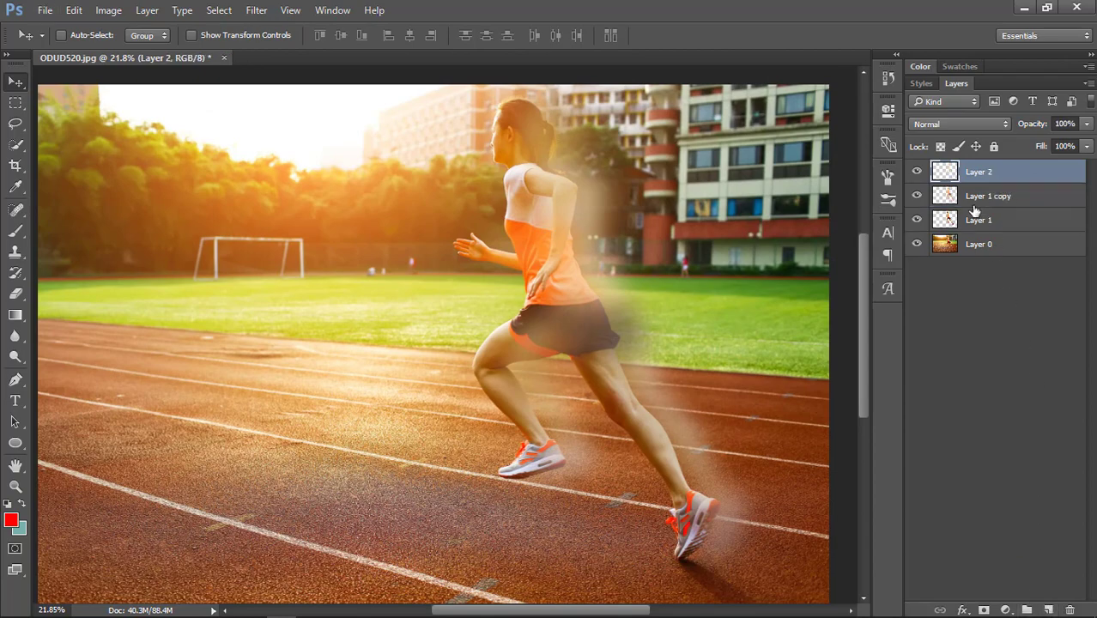
# Set the foreground colour to pure red and pick the Brush tool
pyautogui.click(10, 519)
pyautogui.moveTo(818, 279); pyautogui.dragTo(876, 225)
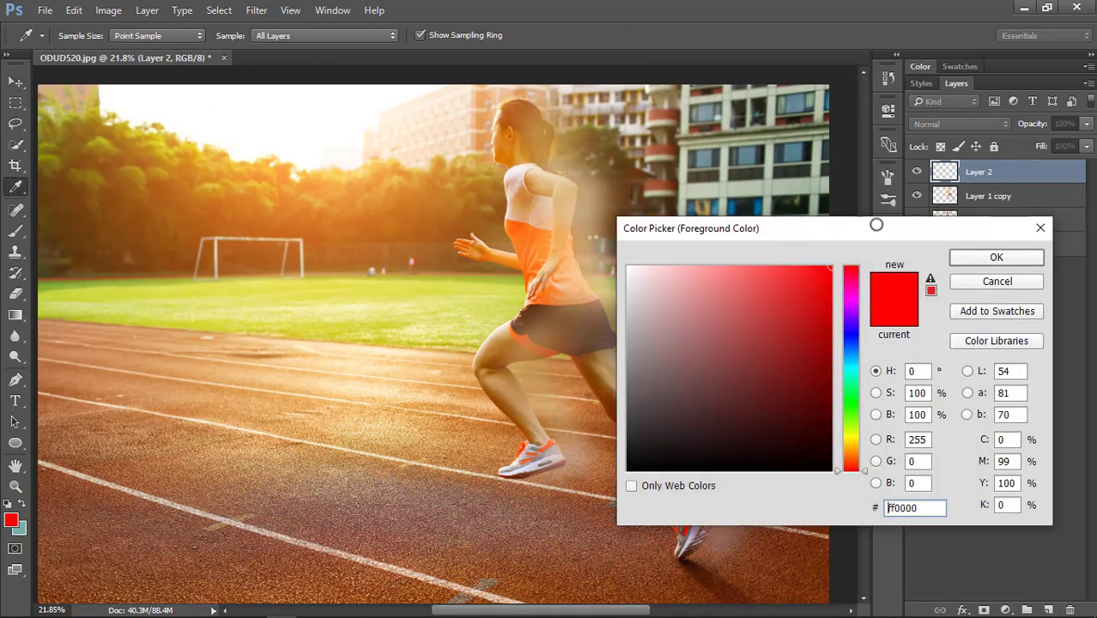
pyautogui.click(958, 255)
pyautogui.press('b')
# Paint a red streak over the runner's head, undoing an unwanted extension
pyautogui.scroll(1, 562, 73)
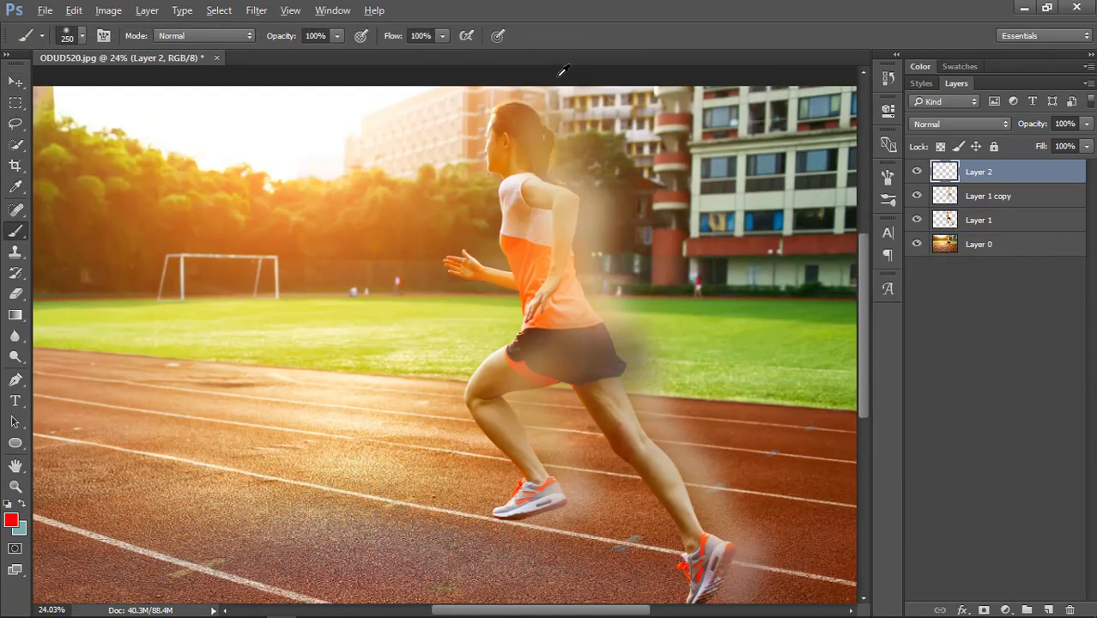
pyautogui.scroll(2, 558, 81)
pyautogui.moveTo(506, 104)
pyautogui.mouseDown()
pyautogui.moveTo(556, 118)
pyautogui.moveTo(600, 313)
pyautogui.mouseUp()
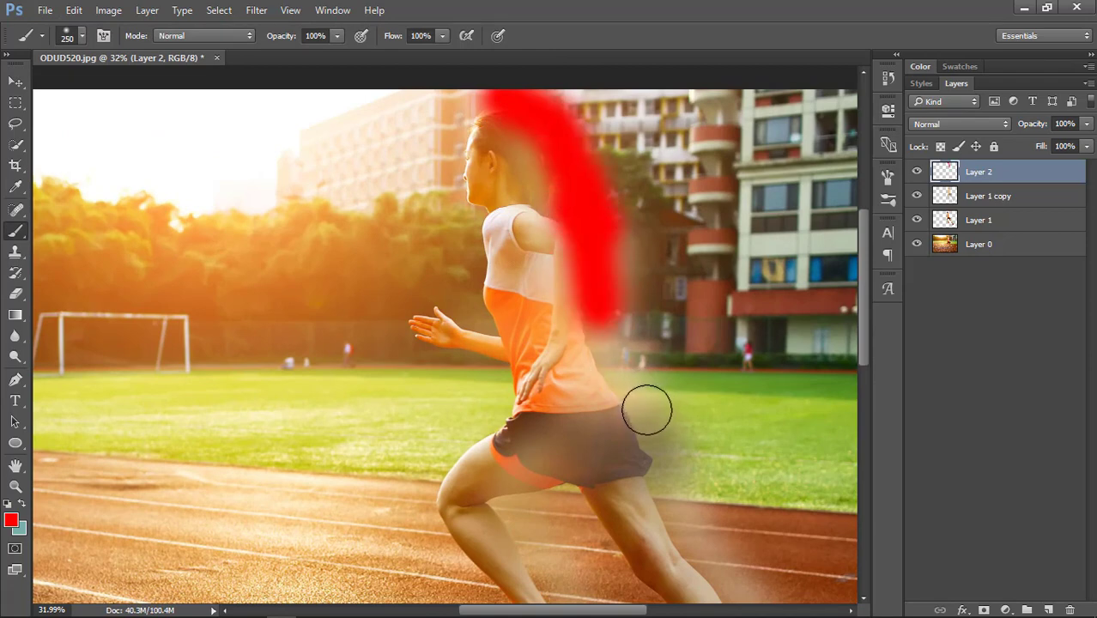
pyautogui.keyDown('shift'); pyautogui.click(636, 391); pyautogui.keyUp('shift')
pyautogui.scroll(-2, 498, 206)
pyautogui.hotkey('ctrl', 'z')
pyautogui.hotkey('ctrl', 'alt', 'z')
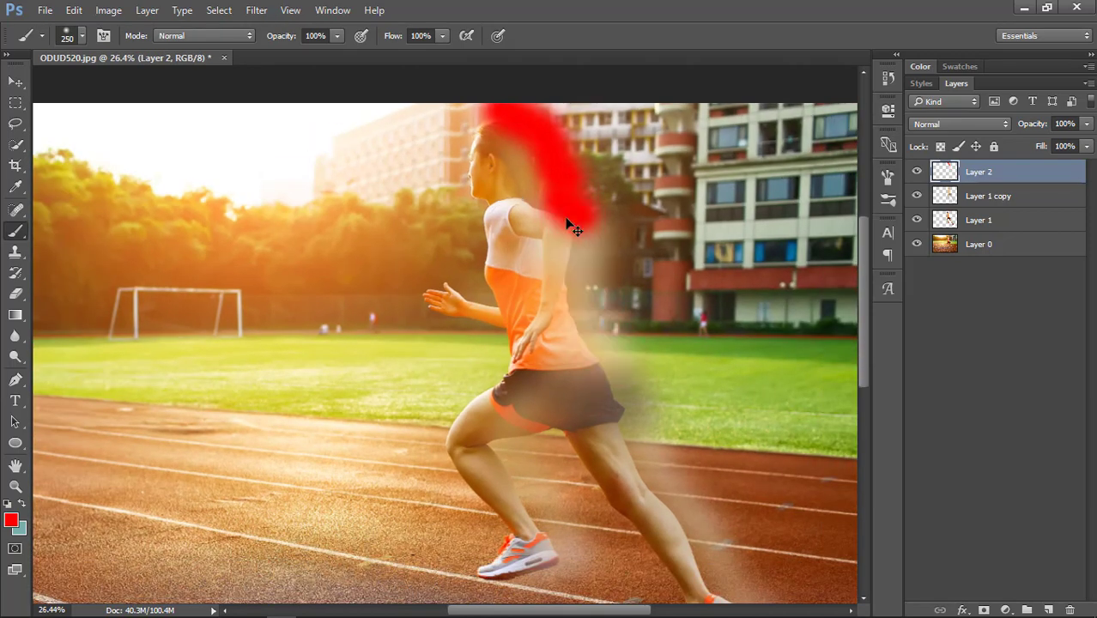
# Paint the red streak down the back, past the hips and along the back leg to the ankle
pyautogui.moveTo(595, 222)
pyautogui.mouseDown()
pyautogui.moveTo(583, 258)
pyautogui.moveTo(589, 290)
pyautogui.mouseUp()
pyautogui.keyDown('shift'); pyautogui.click(613, 350); pyautogui.keyUp('shift')
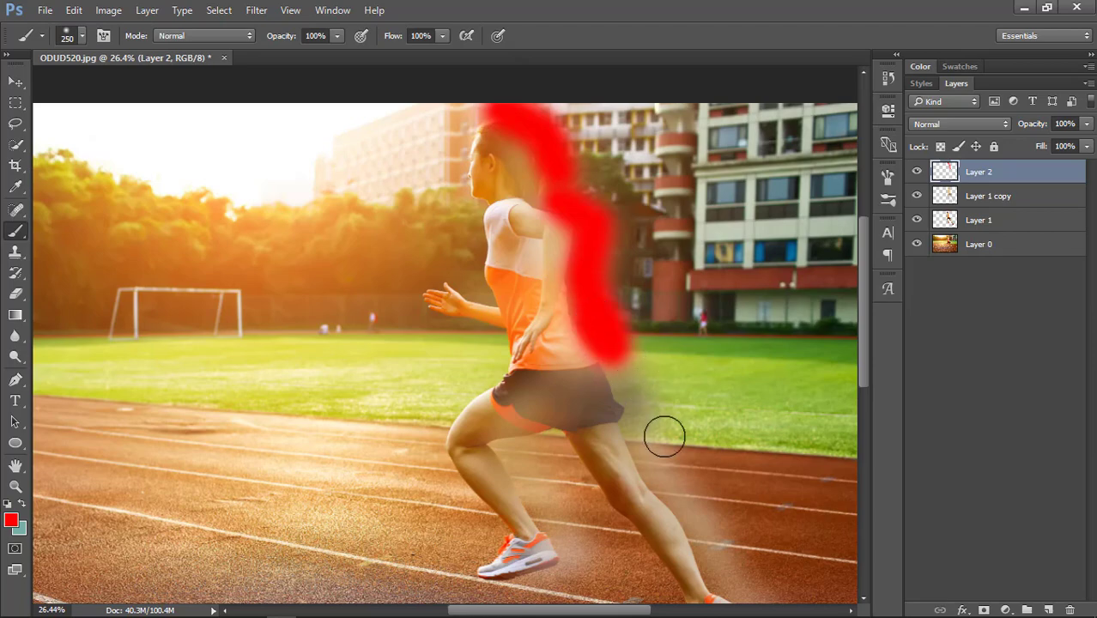
pyautogui.keyDown('shift'); pyautogui.click(639, 408); pyautogui.keyUp('shift')
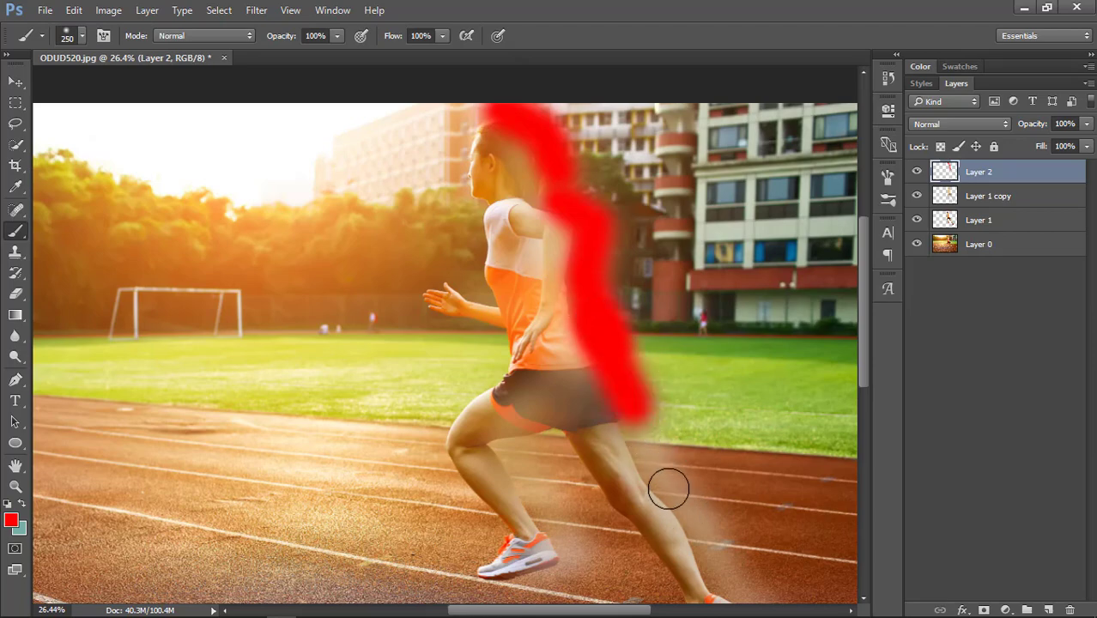
pyautogui.keyDown('shift'); pyautogui.click(667, 484); pyautogui.keyUp('shift')
pyautogui.scroll(-2, 680, 490)
pyautogui.scroll(3, 699, 526)
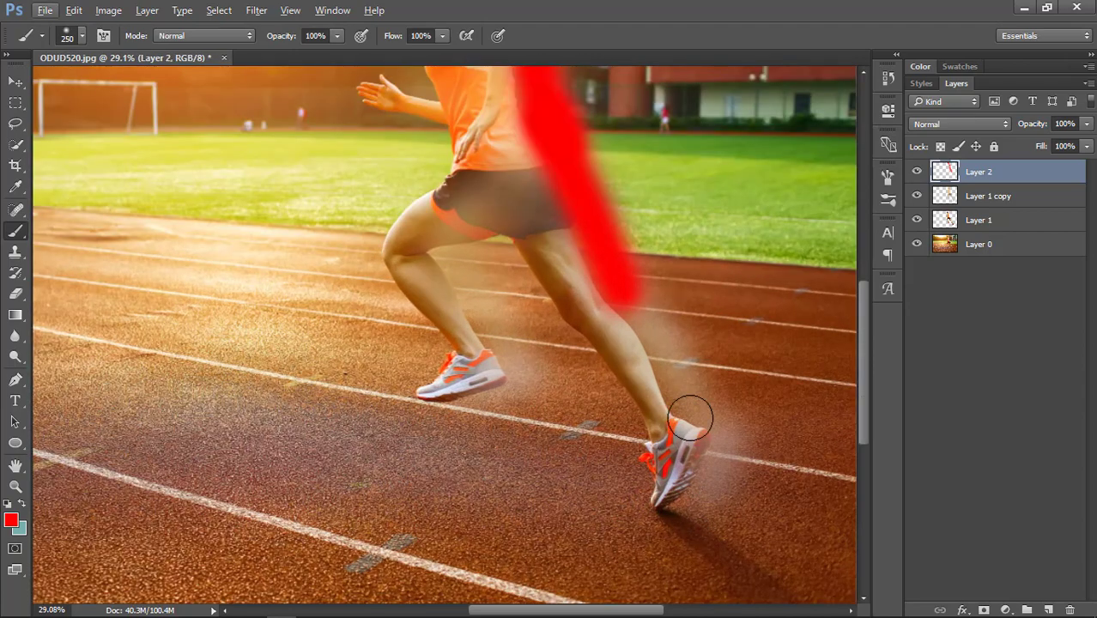
pyautogui.keyDown('shift'); pyautogui.click(677, 383); pyautogui.keyUp('shift')
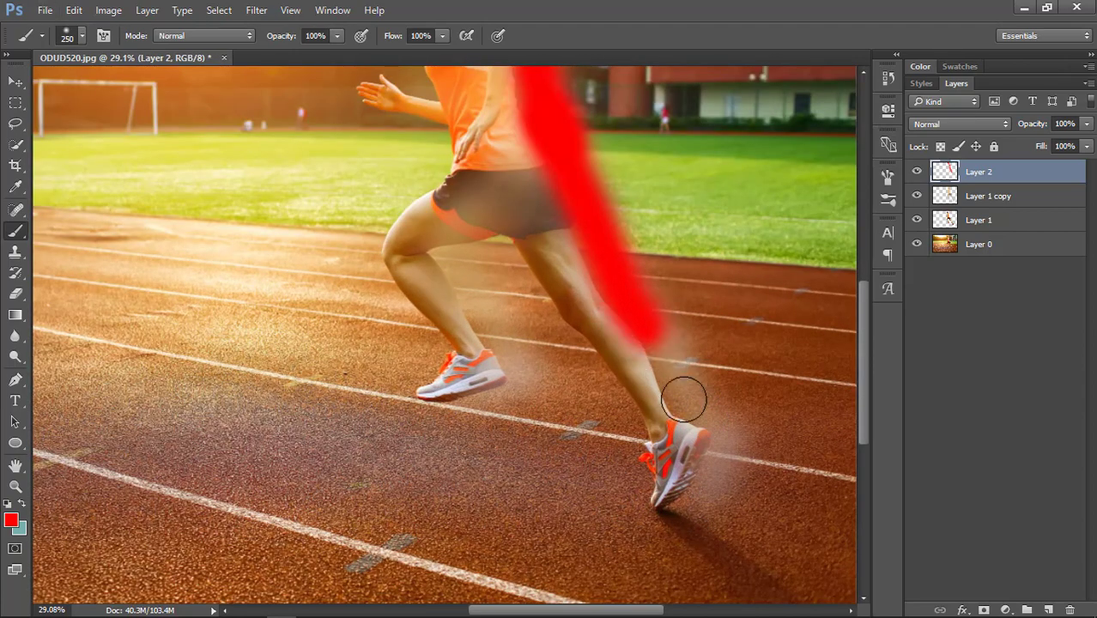
pyautogui.keyDown('shift'); pyautogui.click(716, 426); pyautogui.keyUp('shift')
pyautogui.scroll(1, 489, 256)
# Paint red strokes along the front leg to the shoe and from the hand to the torso
pyautogui.click(493, 249)
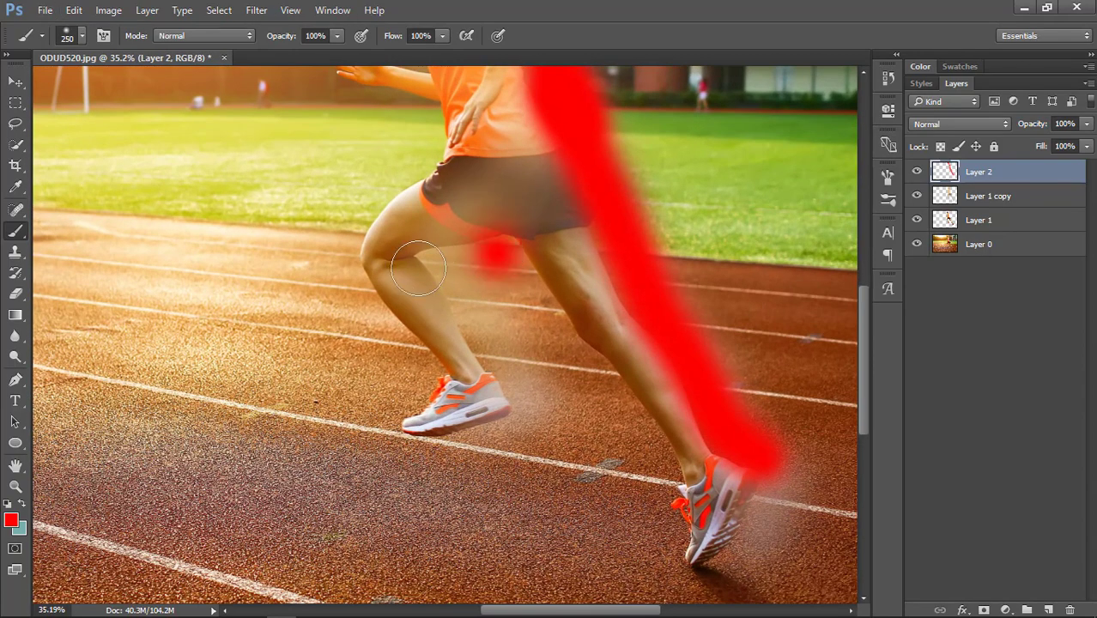
pyautogui.keyDown('shift'); pyautogui.click(426, 258); pyautogui.keyUp('shift')
pyautogui.keyDown('shift'); pyautogui.click(512, 391); pyautogui.keyUp('shift')
pyautogui.scroll(-2, 452, 221)
pyautogui.scroll(4, 452, 222)
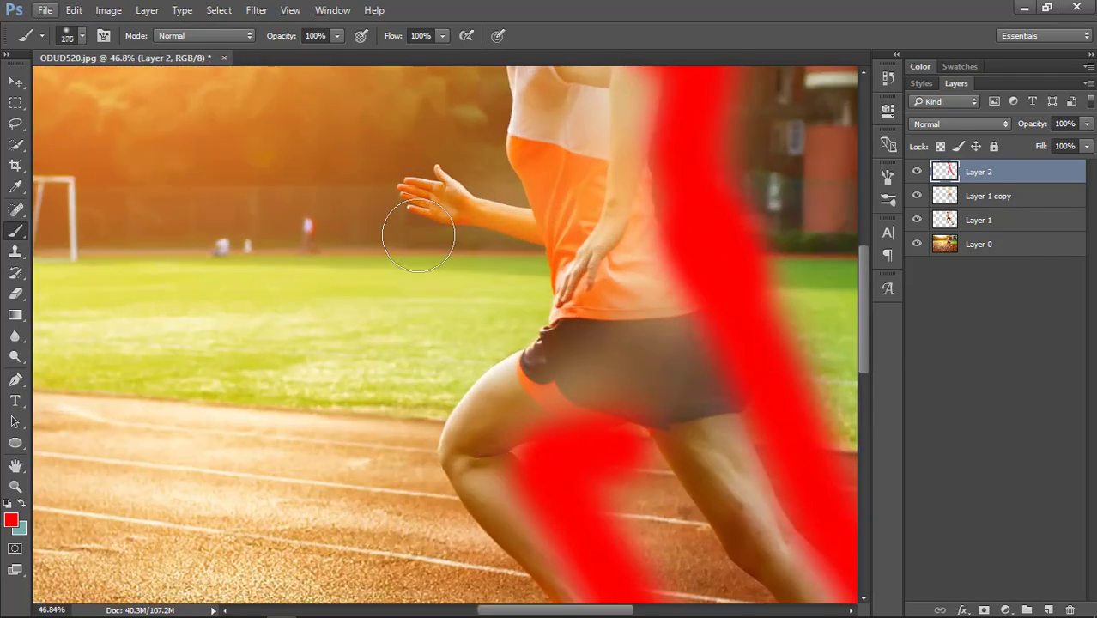
pyautogui.click(411, 229)
pyautogui.keyDown('shift'); pyautogui.click(525, 254); pyautogui.keyUp('shift')
pyautogui.scroll(-3, 515, 295)
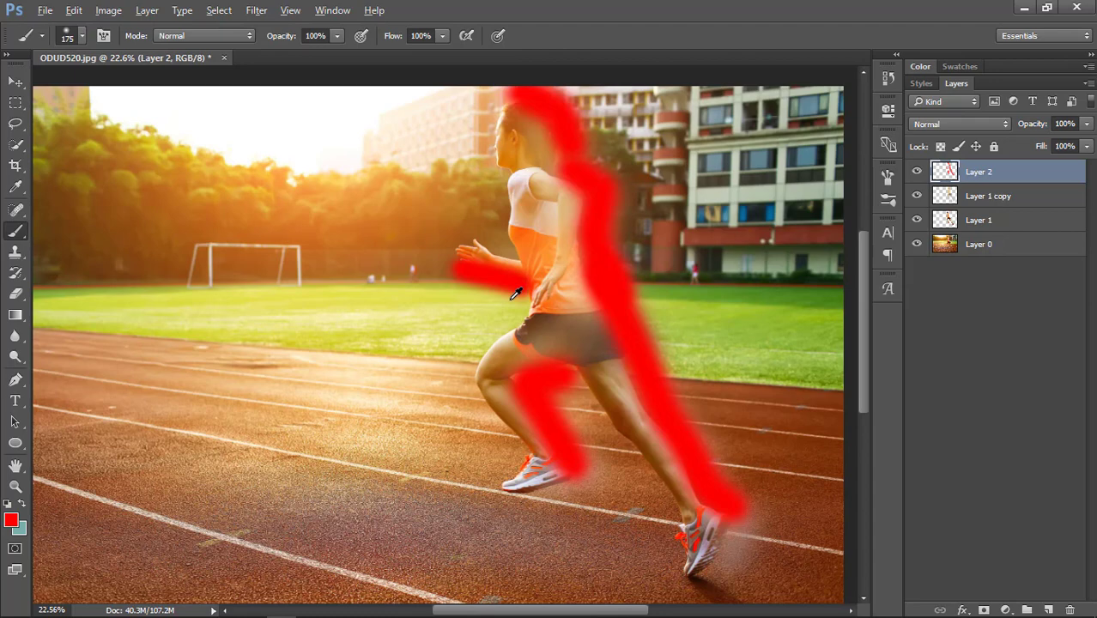
pyautogui.scroll(-1, 515, 294)
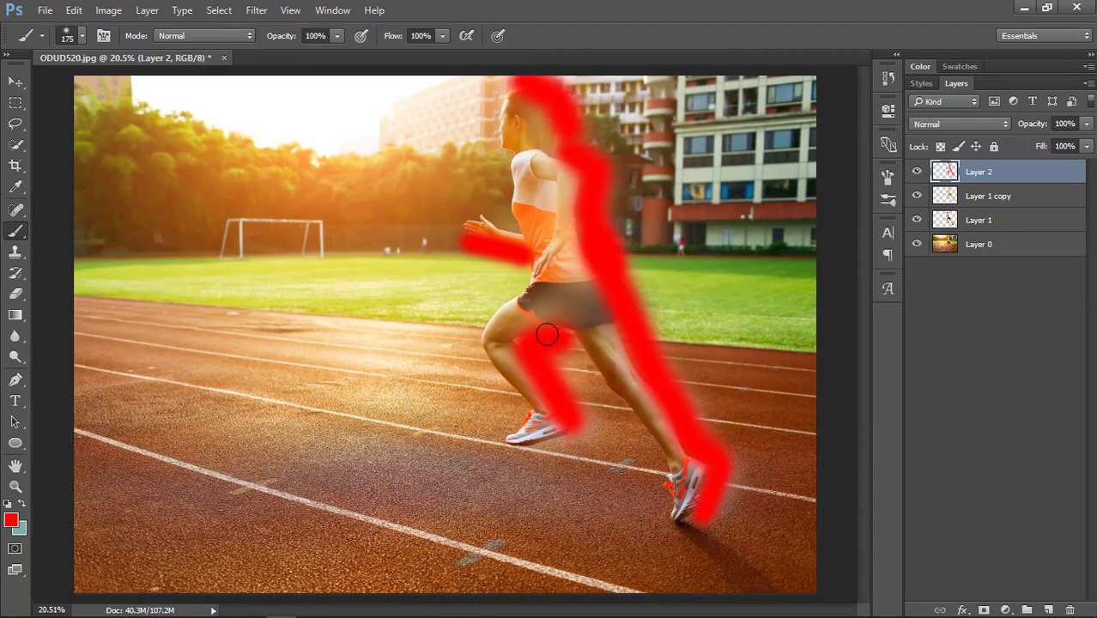
pyautogui.moveTo(566, 440); pyautogui.dragTo(545, 449)
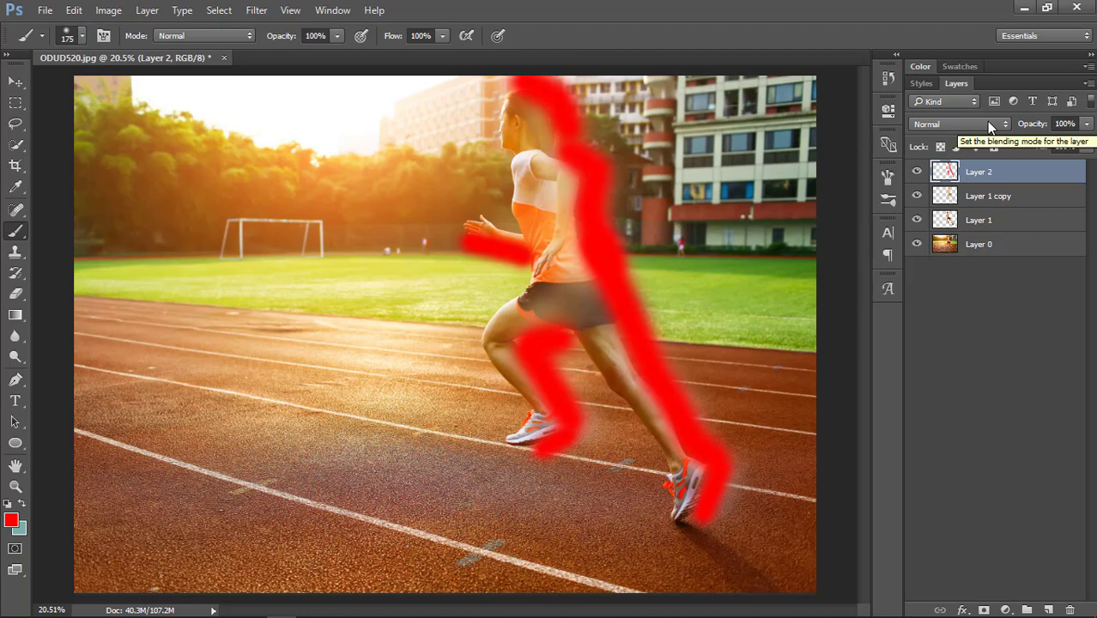
# Set Layer 2 to Color Dodge at 75% opacity, then scrub it up to 91%
pyautogui.click(1030, 123)
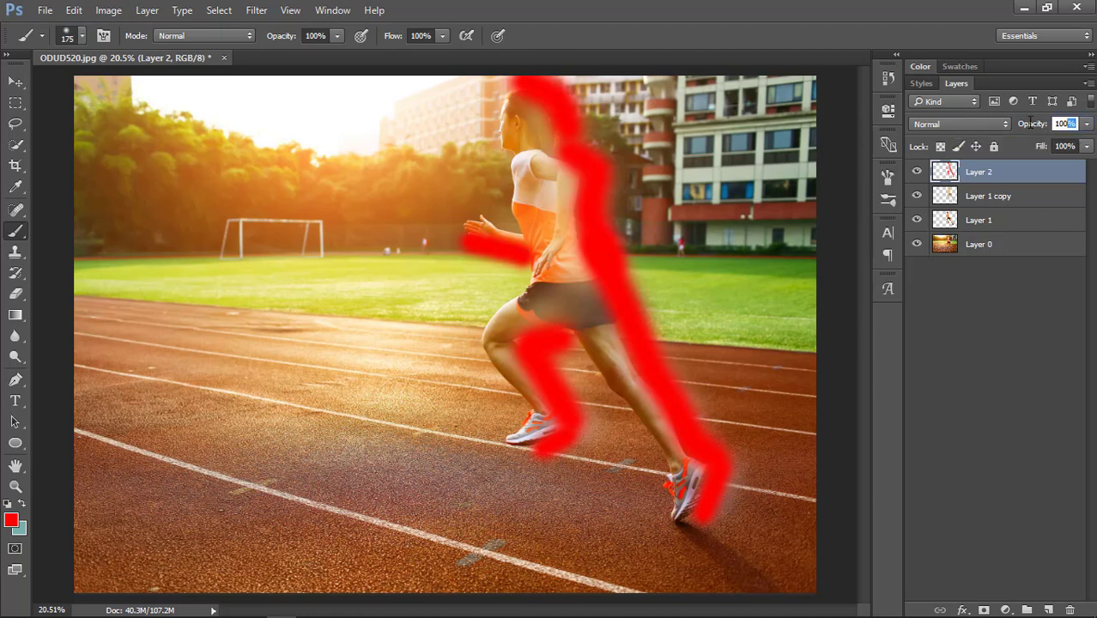
pyautogui.write('75')
pyautogui.press('Return')
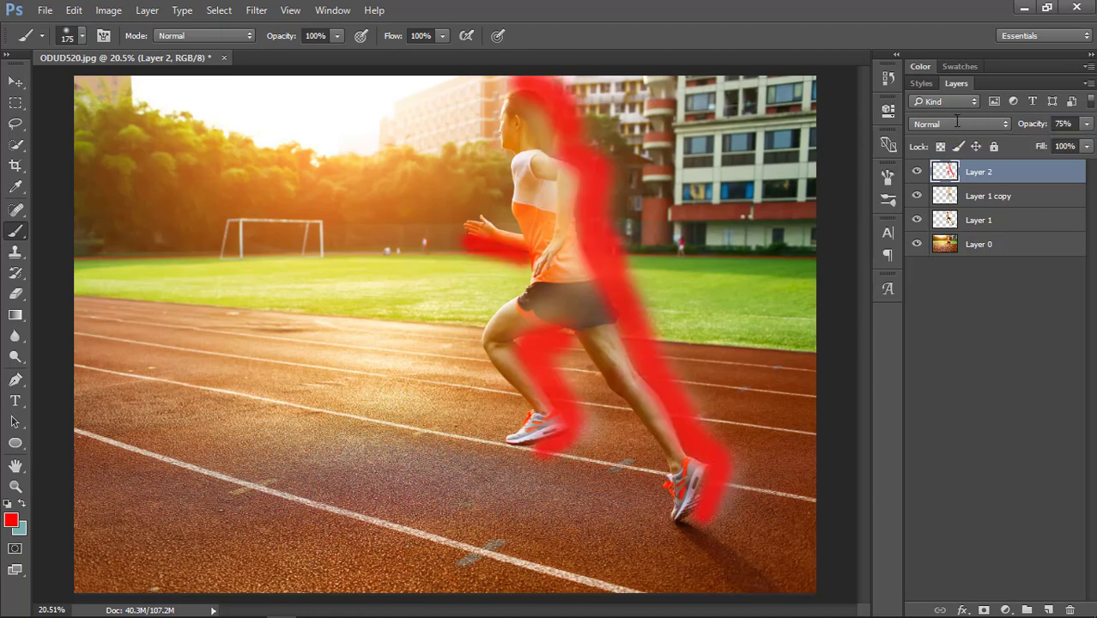
pyautogui.click(954, 124)
pyautogui.click(973, 247)
pyautogui.click(15, 84)
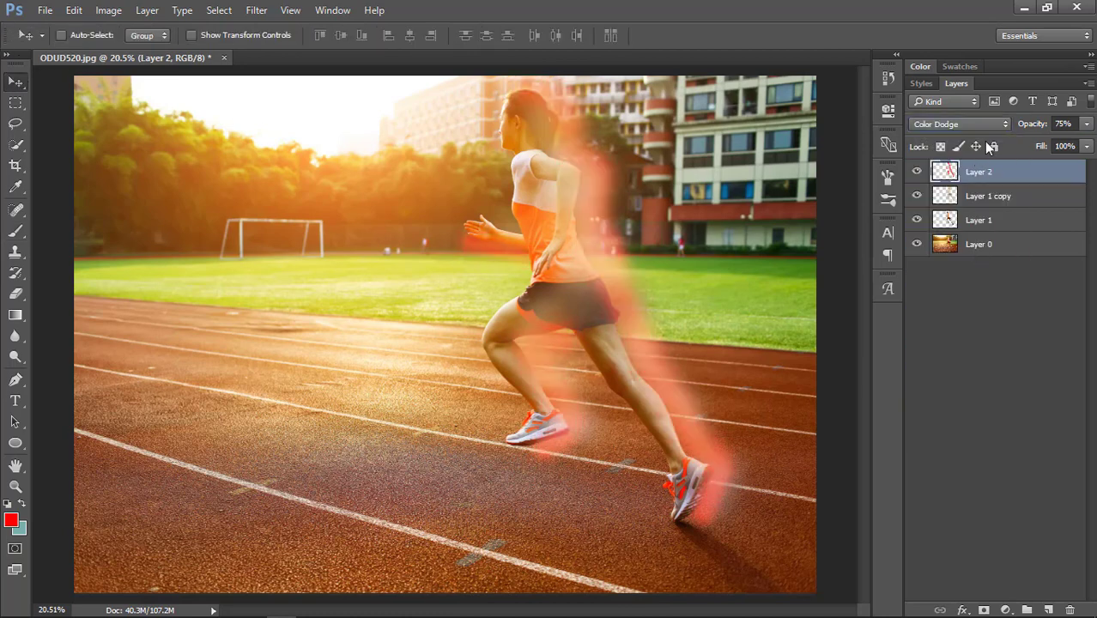
pyautogui.moveTo(1027, 127); pyautogui.dragTo(1037, 131)
# Add Layer 3 with a size-1000 red stroke behind the runner, erased off the buildings
pyautogui.click(1047, 609)
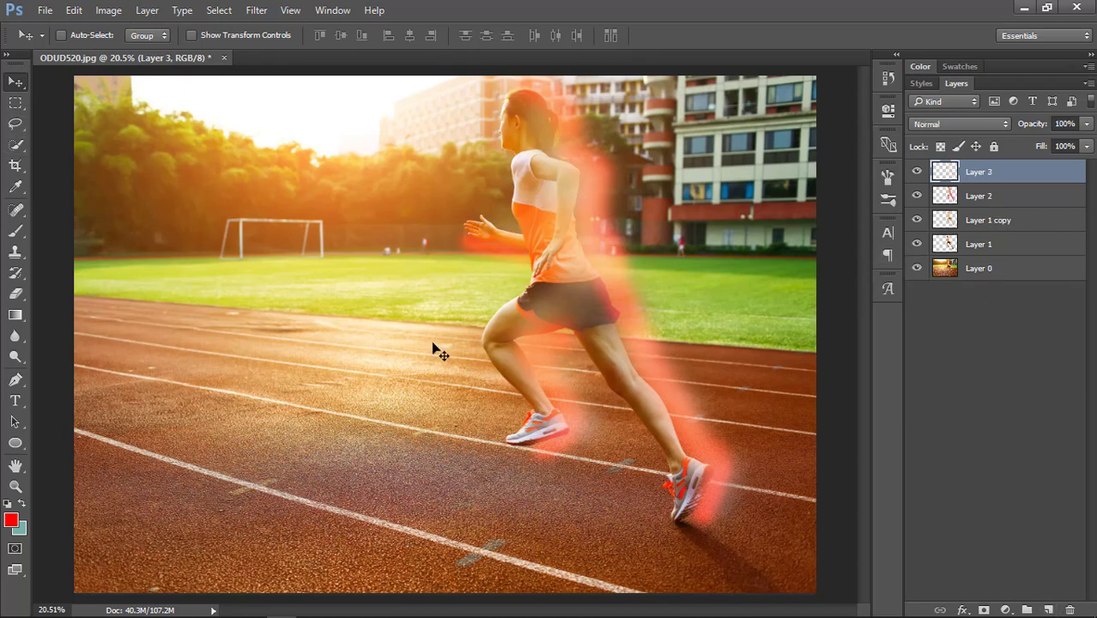
pyautogui.press('b')
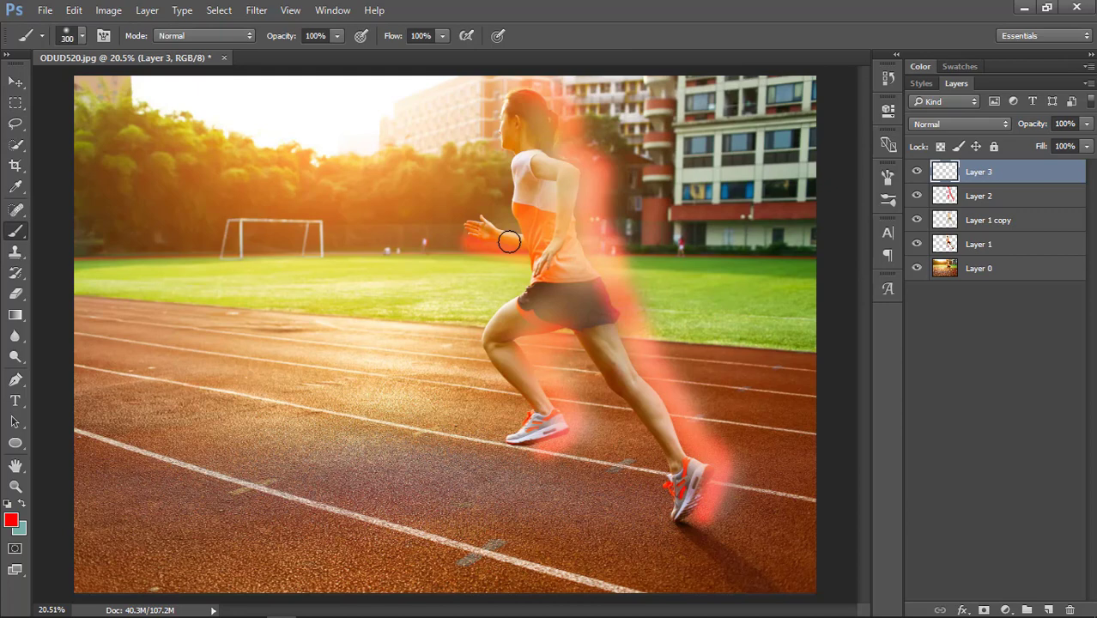
pyautogui.press(']')
pyautogui.press(']')
pyautogui.press(']')
pyautogui.press(']')
pyautogui.press(']')
pyautogui.press(']')
pyautogui.press(']')
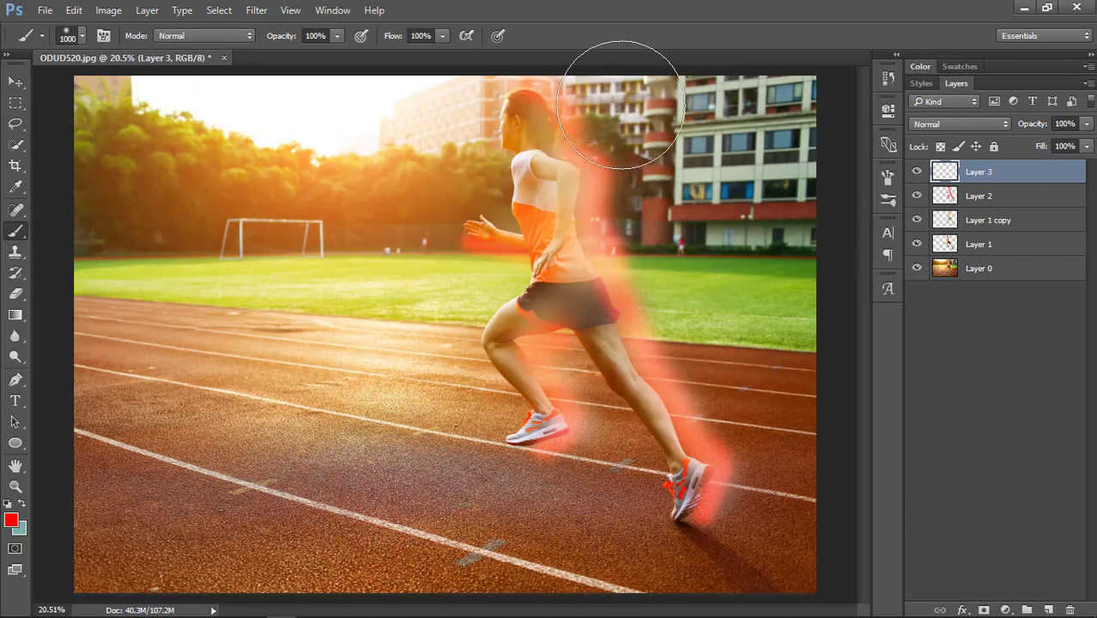
pyautogui.moveTo(620, 105)
pyautogui.mouseDown()
pyautogui.moveTo(692, 228)
pyautogui.moveTo(755, 384)
pyautogui.moveTo(755, 443)
pyautogui.moveTo(746, 404)
pyautogui.moveTo(695, 318)
pyautogui.moveTo(632, 127)
pyautogui.mouseUp()
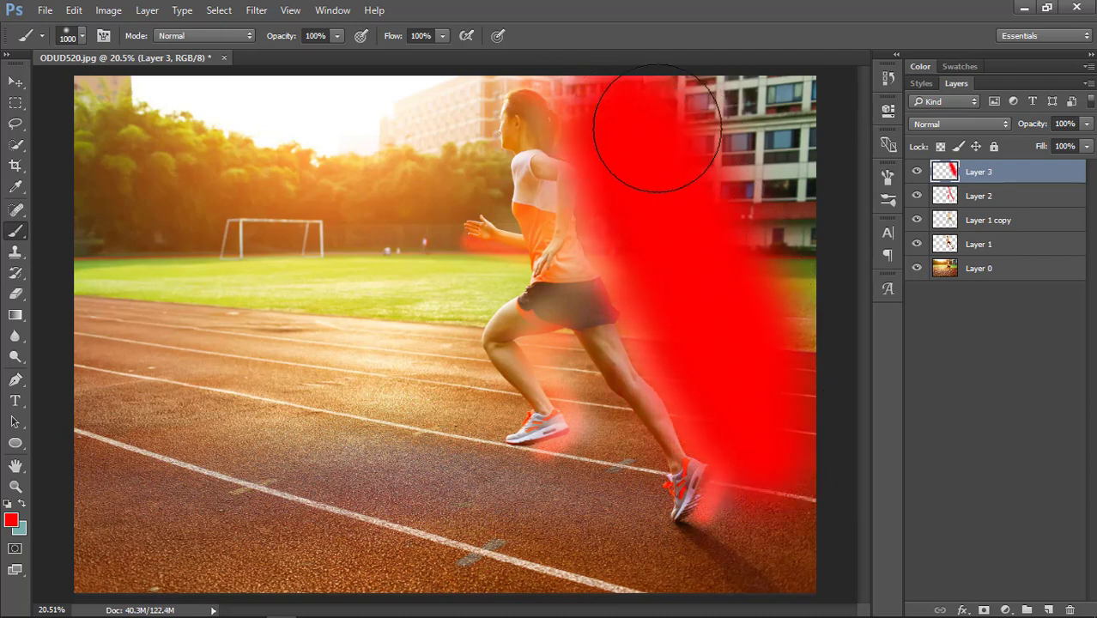
pyautogui.press('e')
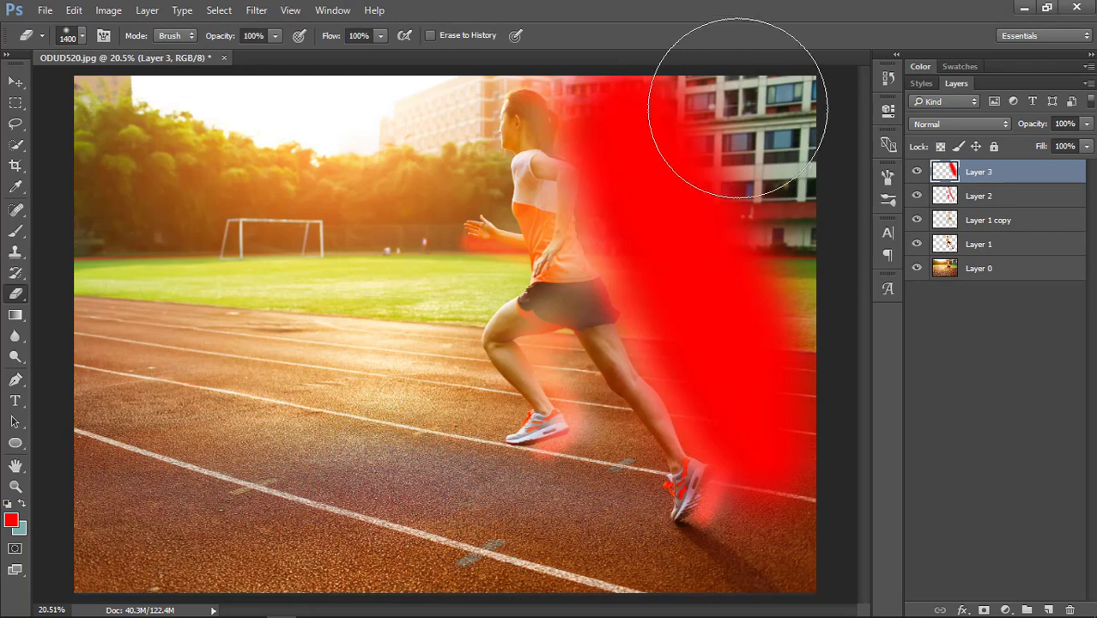
pyautogui.moveTo(738, 107)
pyautogui.mouseDown()
pyautogui.moveTo(825, 231)
pyautogui.moveTo(893, 399)
pyautogui.mouseUp()
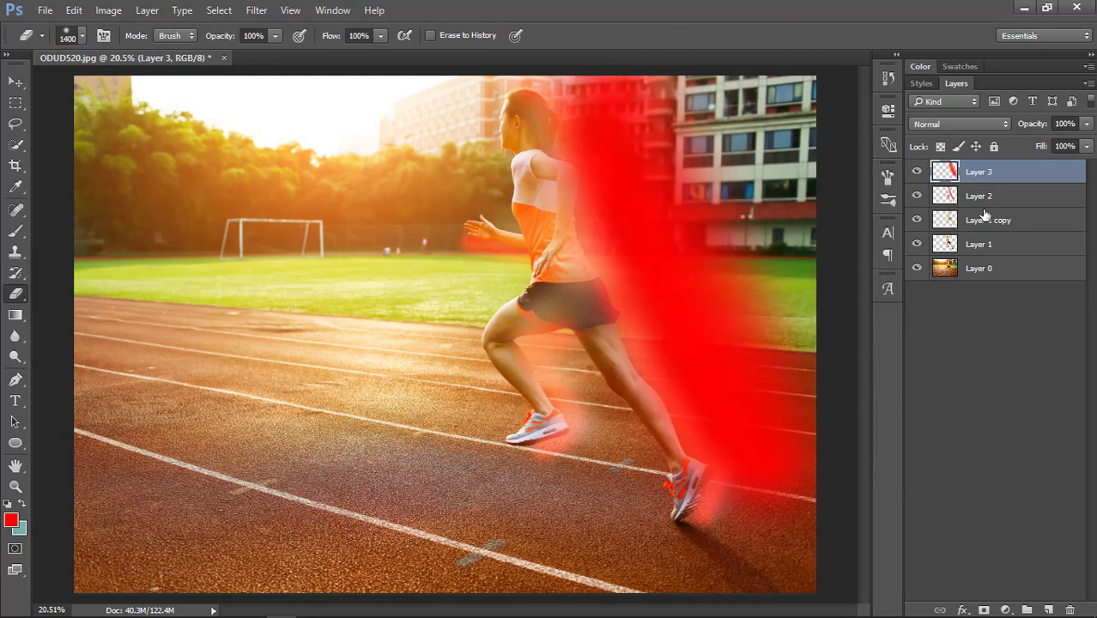
# Blend Layer 3 as Color Dodge at 60% opacity
pyautogui.click(956, 124)
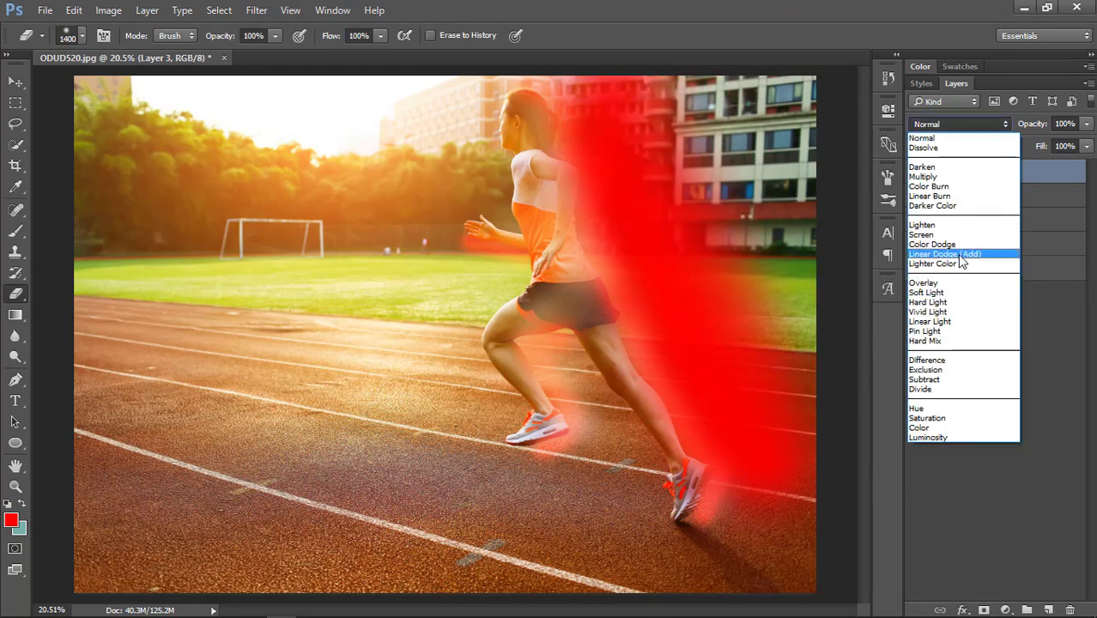
pyautogui.click(954, 245)
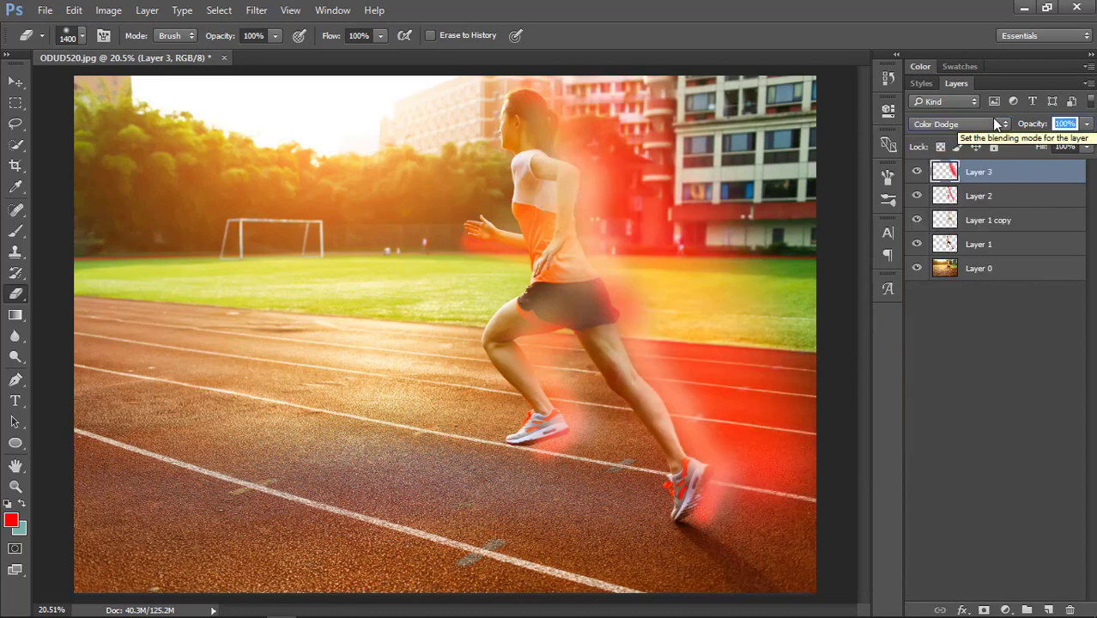
pyautogui.write('60')
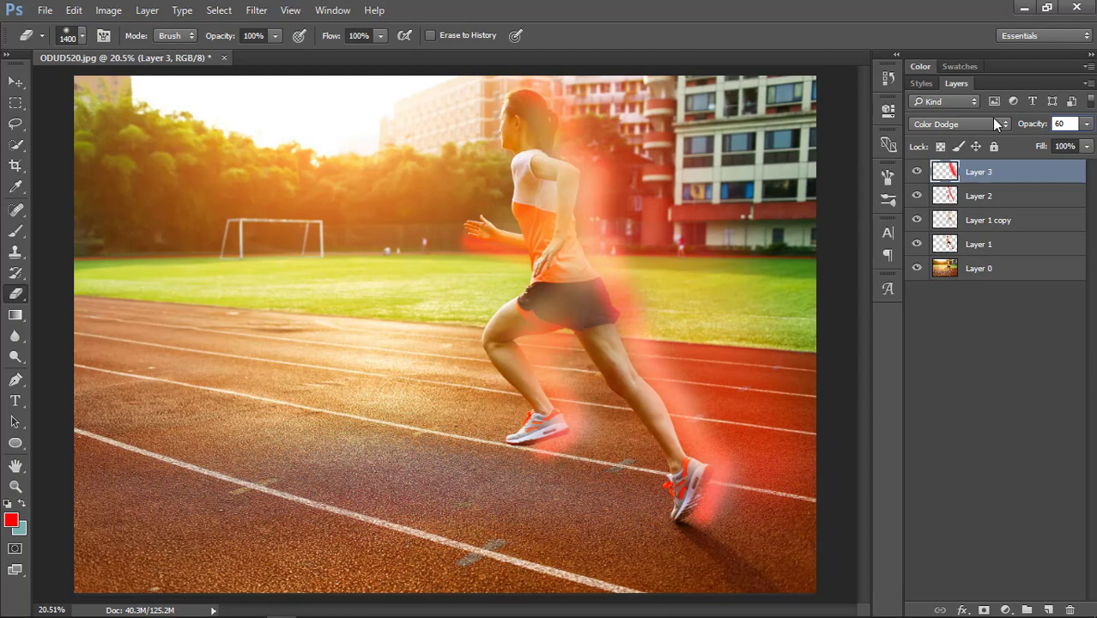
pyautogui.press('Return')
pyautogui.click(15, 81)
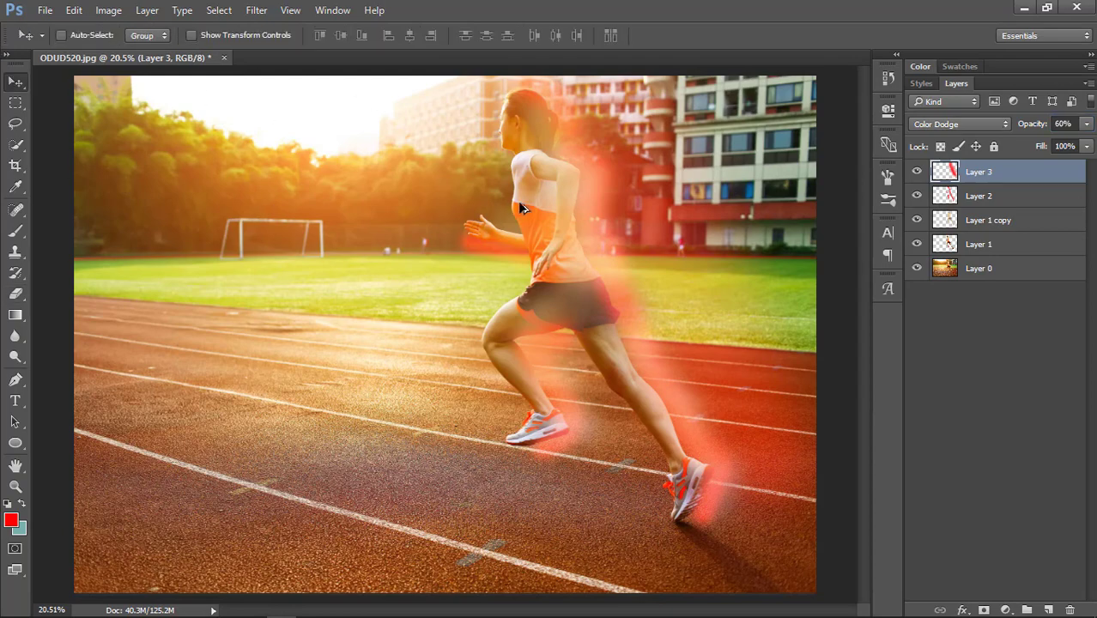
pyautogui.scroll(-1, 520, 209)
pyautogui.scroll(2, 543, 228)
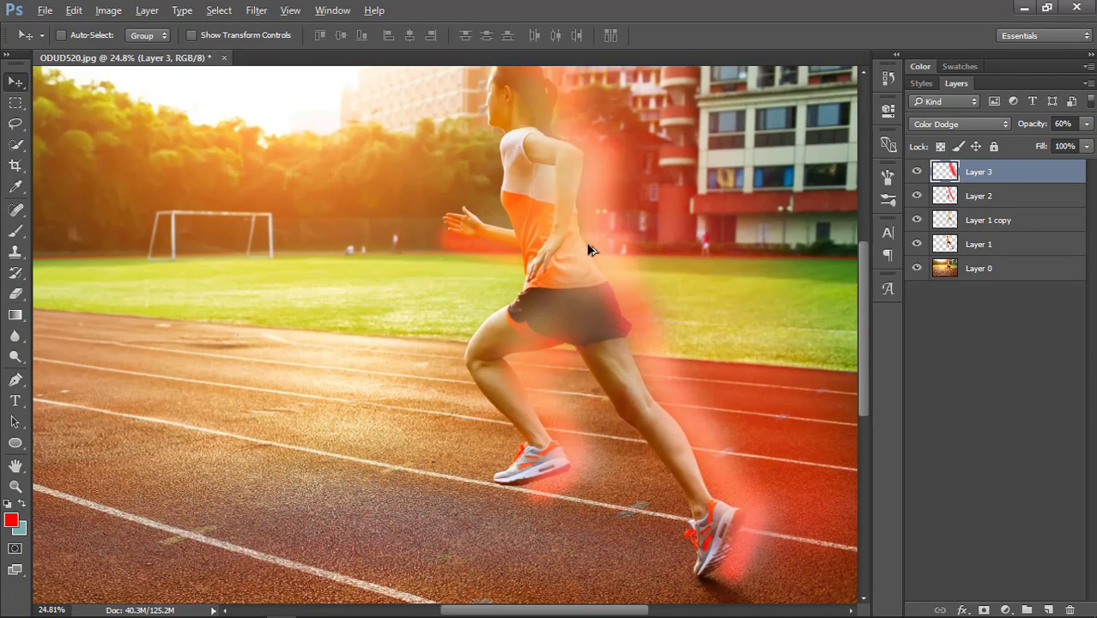
pyautogui.scroll(-1, 588, 250)
pyautogui.scroll(1, 588, 250)
pyautogui.scroll(-1, 630, 271)
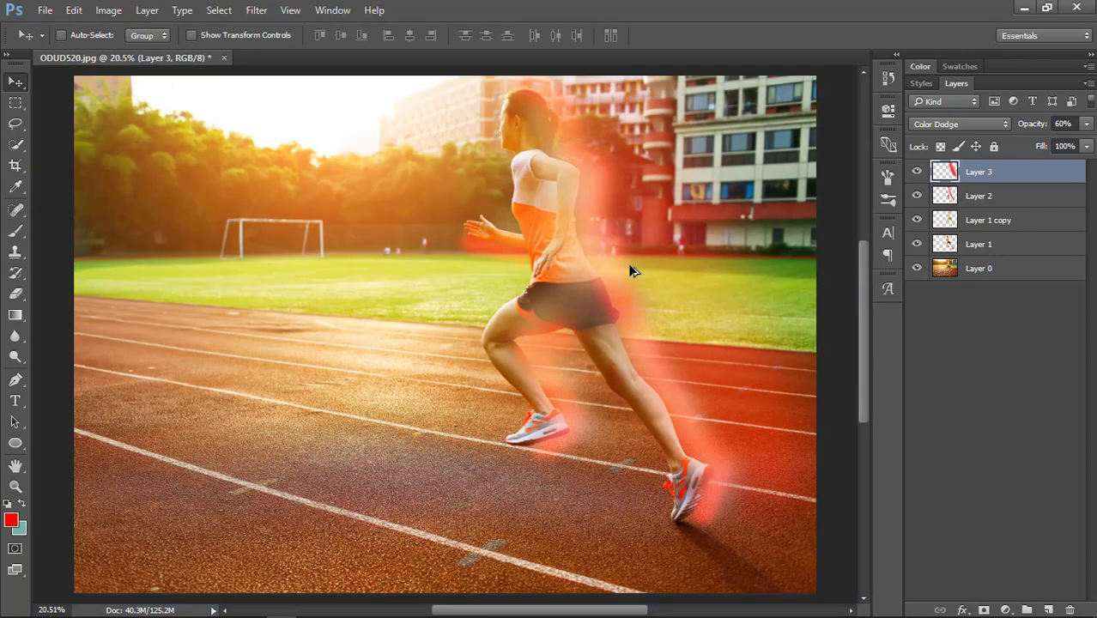
pyautogui.scroll(-1, 577, 228)
pyautogui.scroll(1, 520, 218)
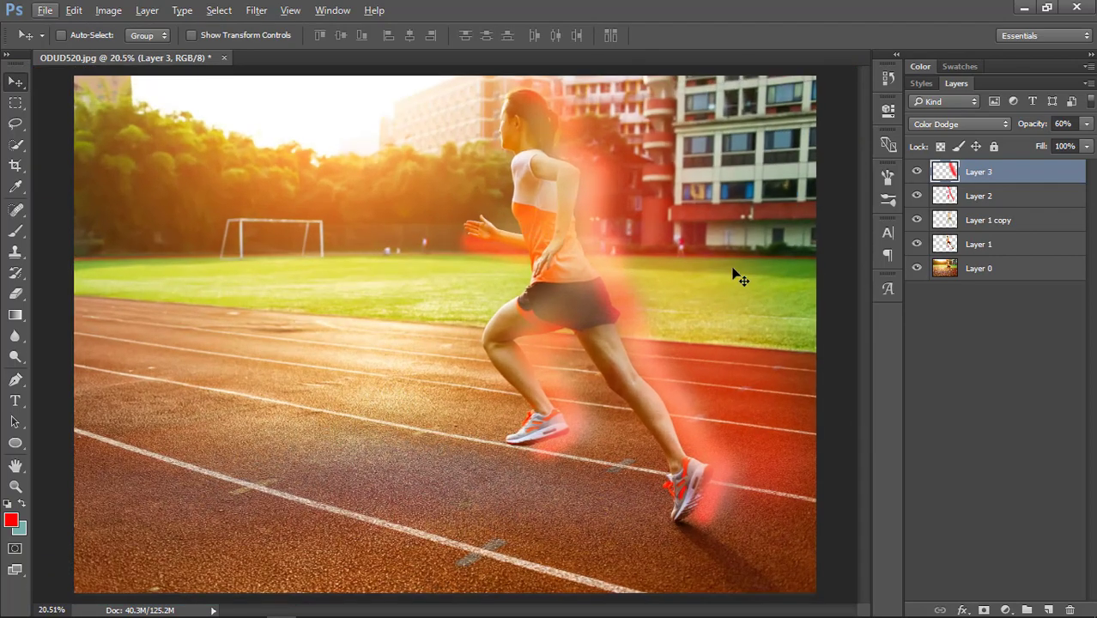
# Duplicate Layer 0 to create a Layer 0 copy
pyautogui.click(1034, 272)
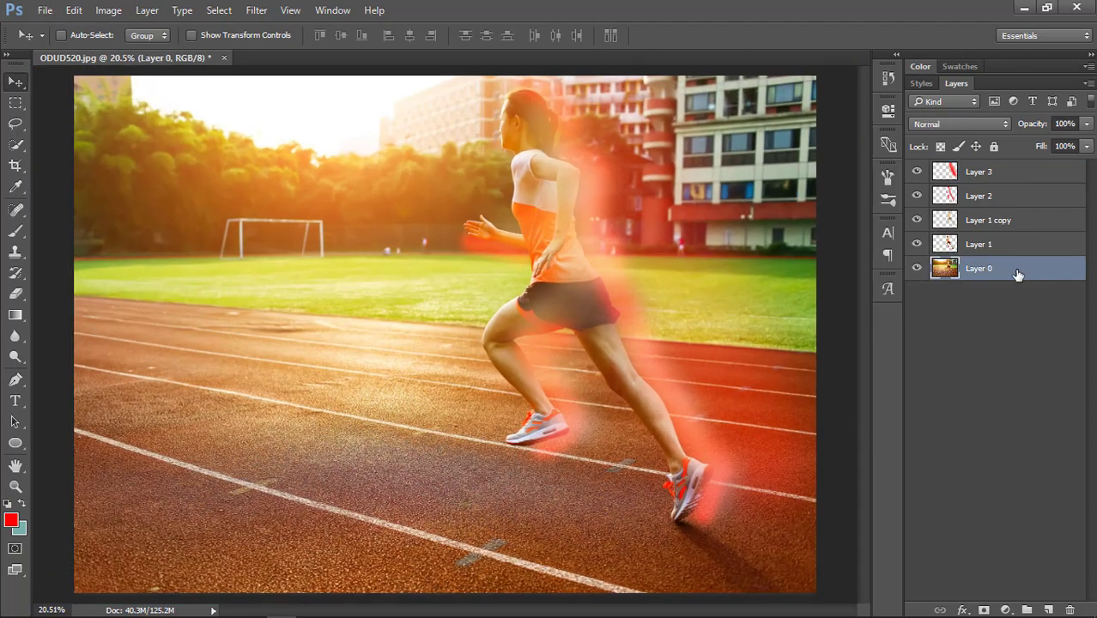
pyautogui.rightClick(1017, 274)
pyautogui.click(836, 192)
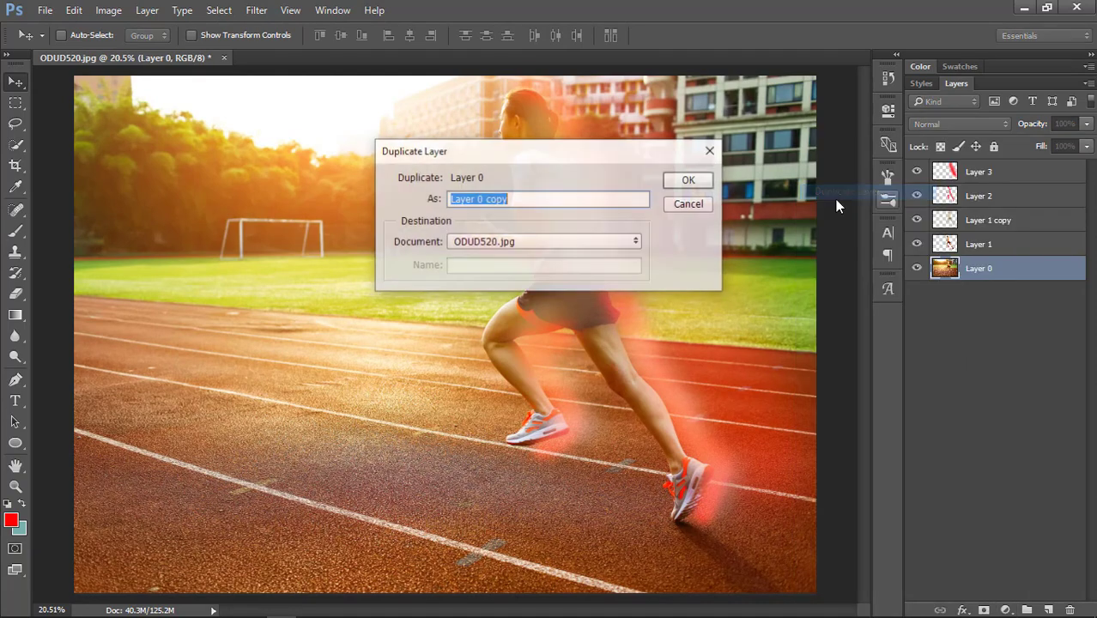
pyautogui.click(682, 183)
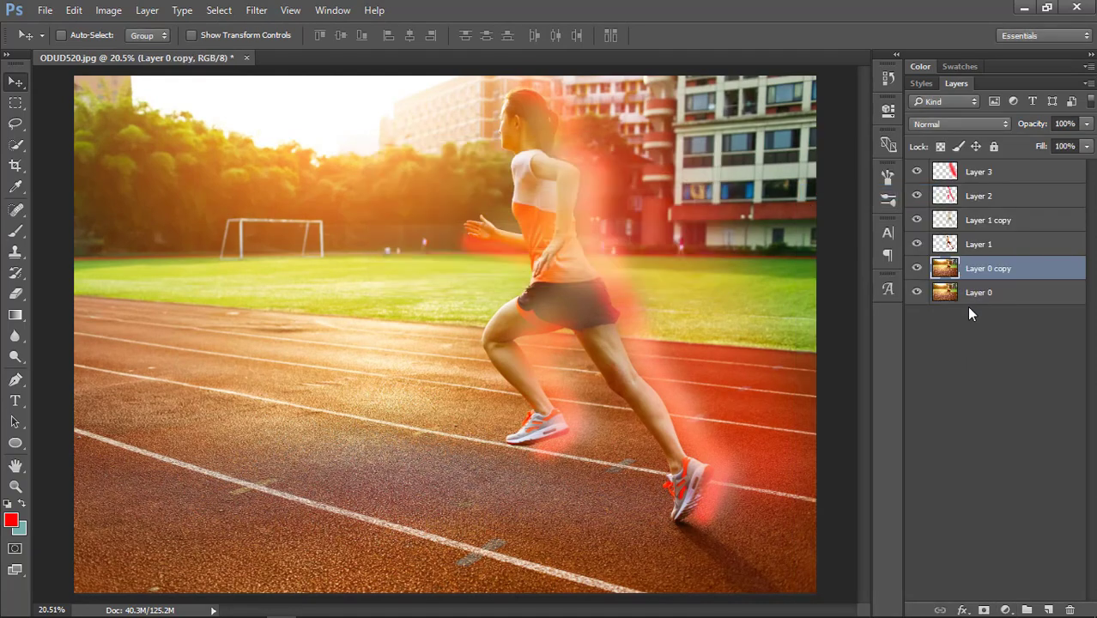
# Set up a Motion Blur on the copy at a -18° angle and 44 pixels distance
pyautogui.click(256, 10)
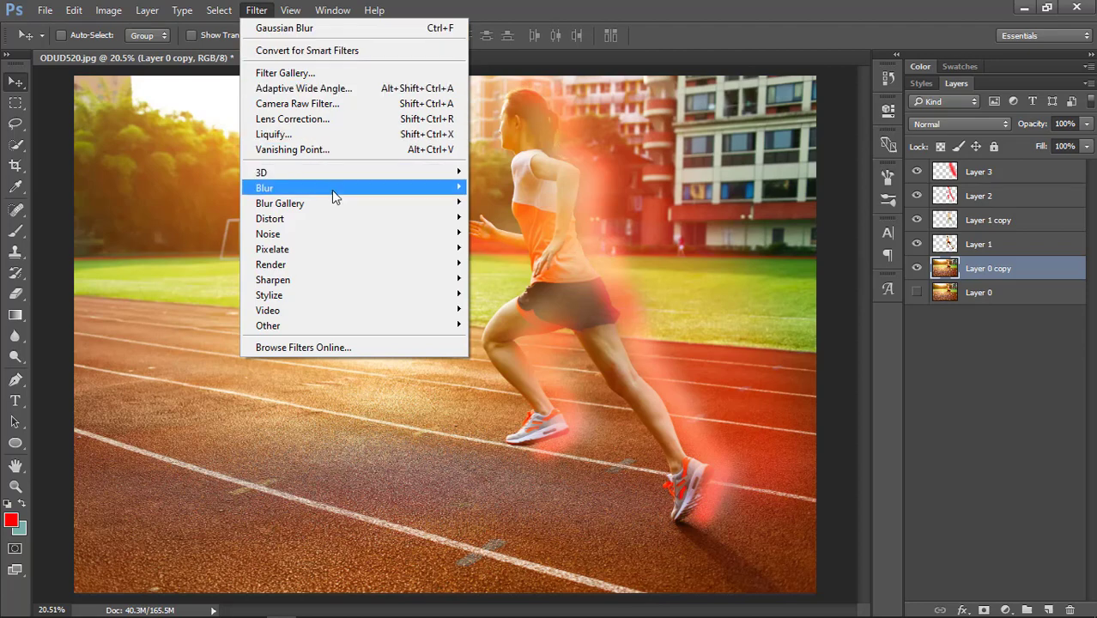
pyautogui.moveTo(331, 190)
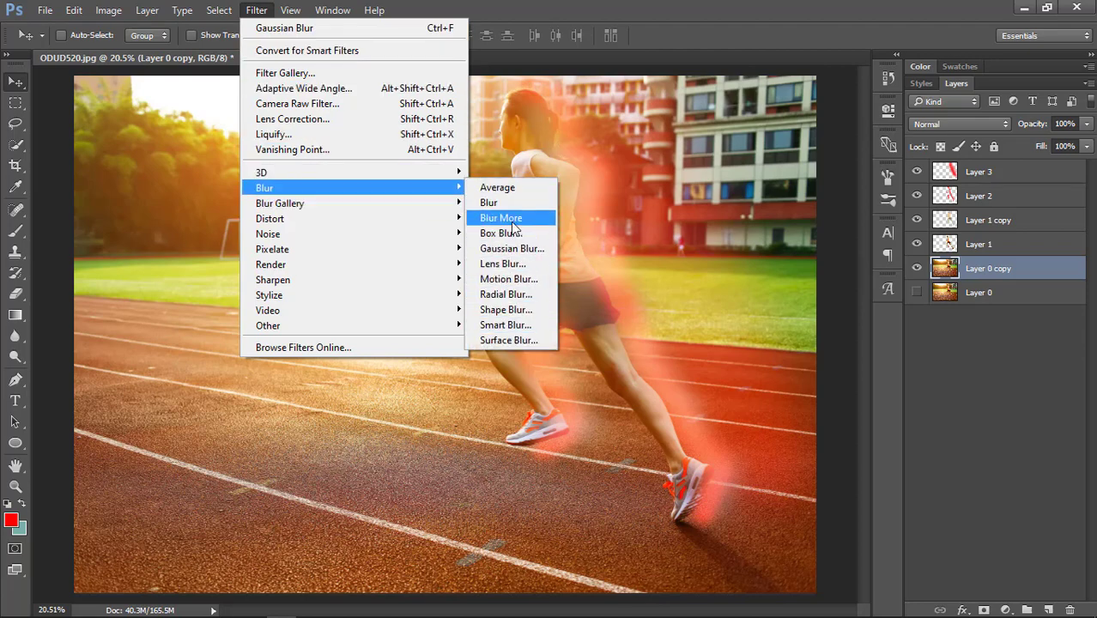
pyautogui.click(508, 278)
pyautogui.click(701, 354)
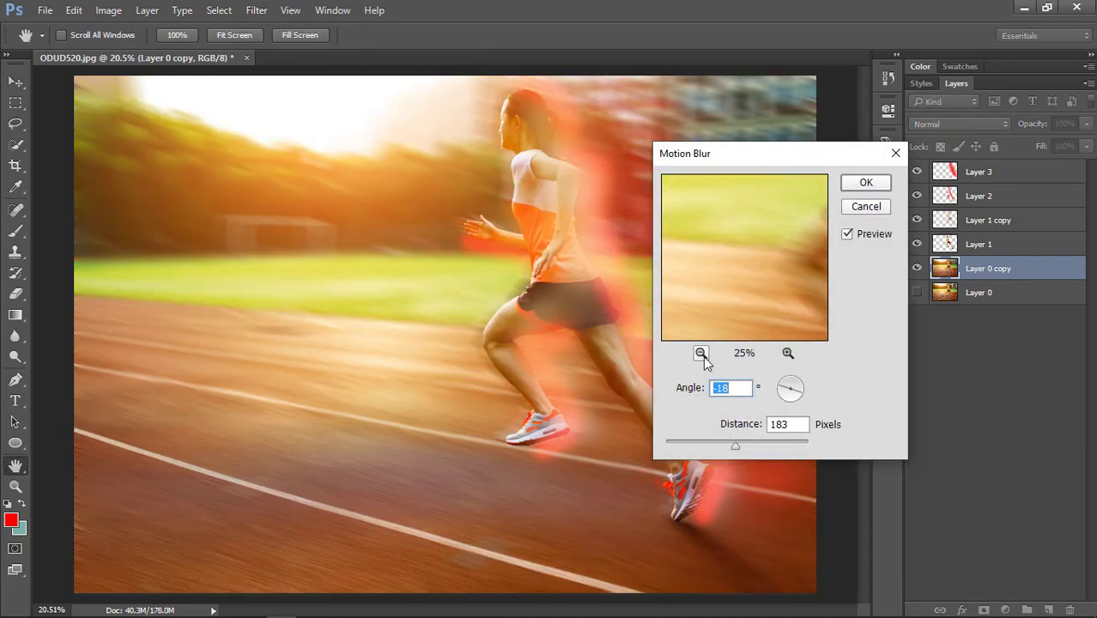
pyautogui.click(701, 353)
pyautogui.moveTo(734, 445); pyautogui.dragTo(700, 447)
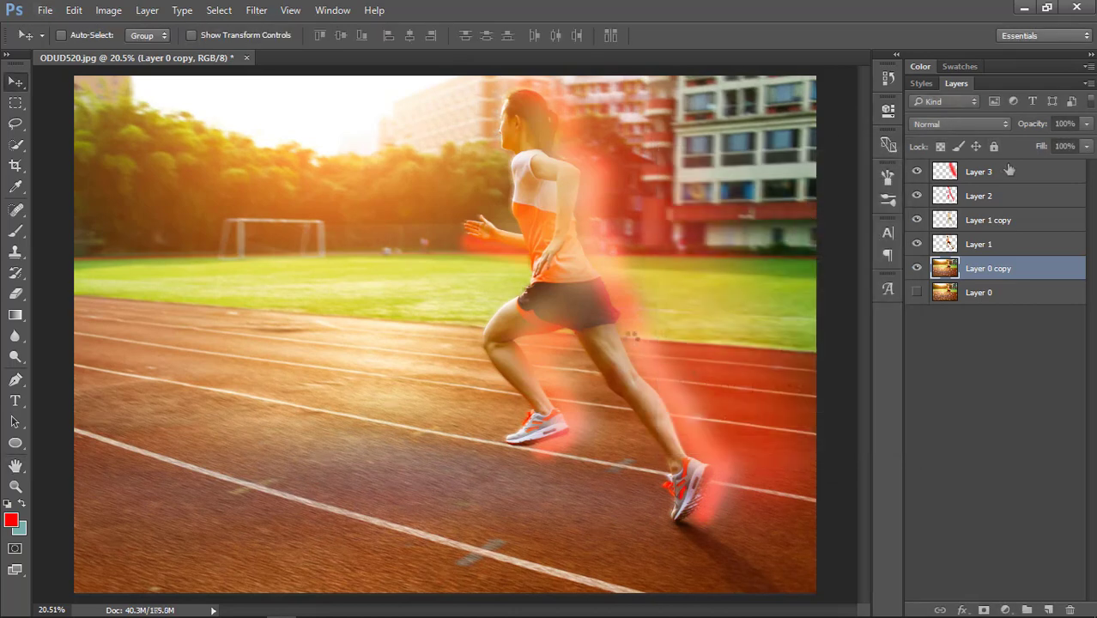
# Raise Layer 3's glow opacity to 71%
pyautogui.click(987, 171)
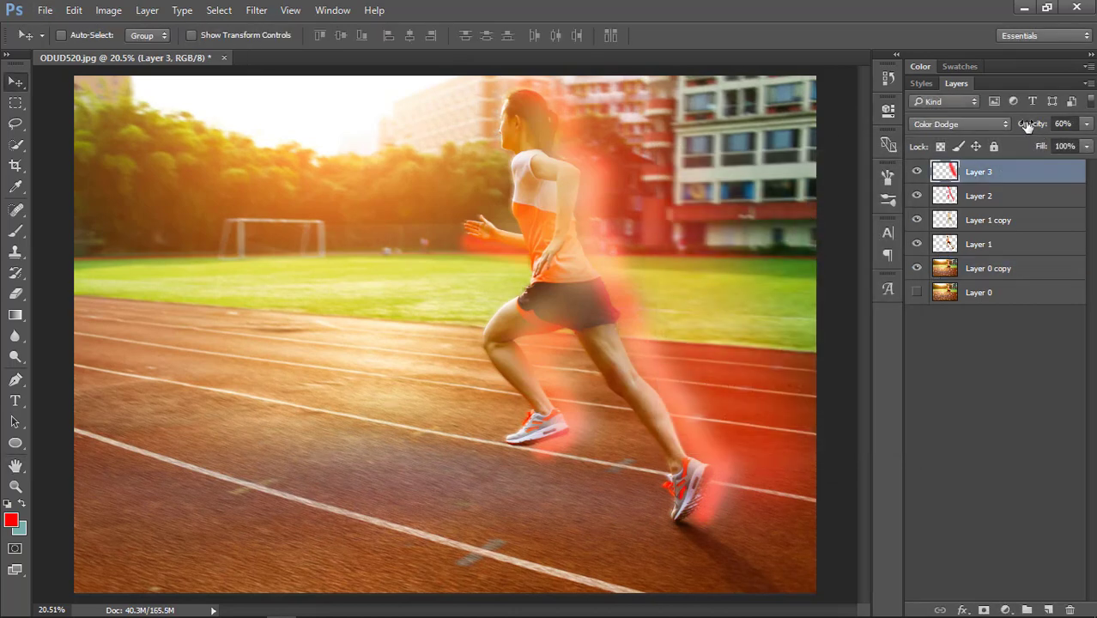
pyautogui.moveTo(1027, 126); pyautogui.dragTo(1034, 130)
pyautogui.rightClick(643, 364)
pyautogui.scroll(3, 641, 360)
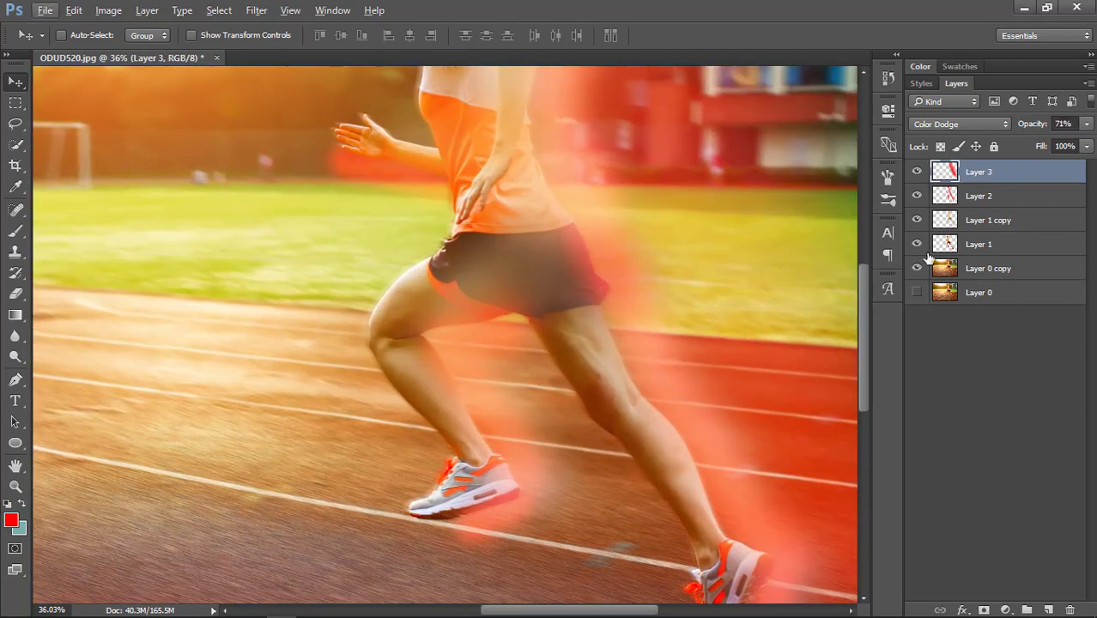
# Nudge the Layer 1 copy glow about 0.48 cm sideways
pyautogui.click(1028, 223)
pyautogui.scroll(-2, 665, 392)
pyautogui.moveTo(666, 392)
pyautogui.mouseDown()
pyautogui.moveTo(683, 390)
pyautogui.moveTo(658, 392)
pyautogui.mouseUp()
pyautogui.scroll(-2, 636, 345)
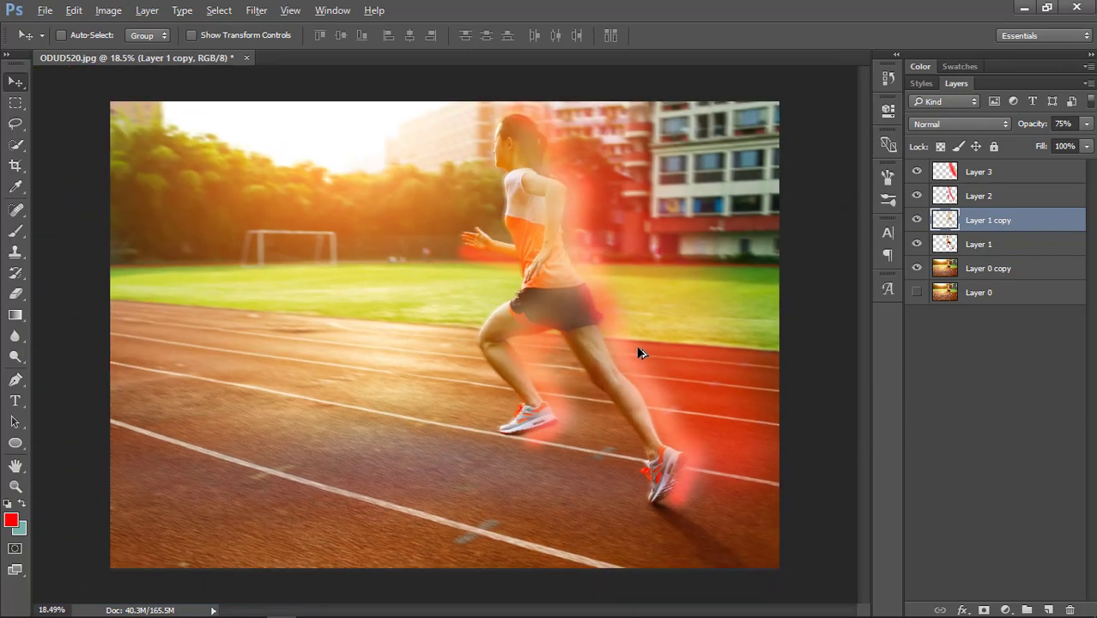
pyautogui.scroll(-1, 623, 313)
pyautogui.scroll(3, 630, 406)
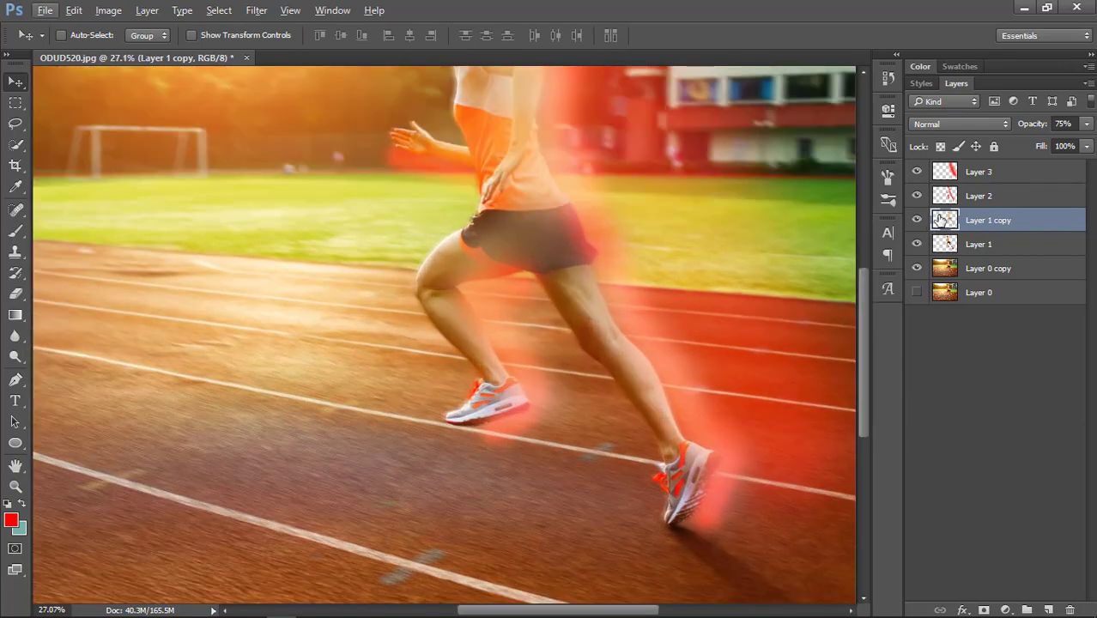
# Prepare a 500 px eraser on Layer 2 and set Layer 2 opacity to 100%
pyautogui.click(1013, 173)
pyautogui.click(979, 197)
pyautogui.press('e')
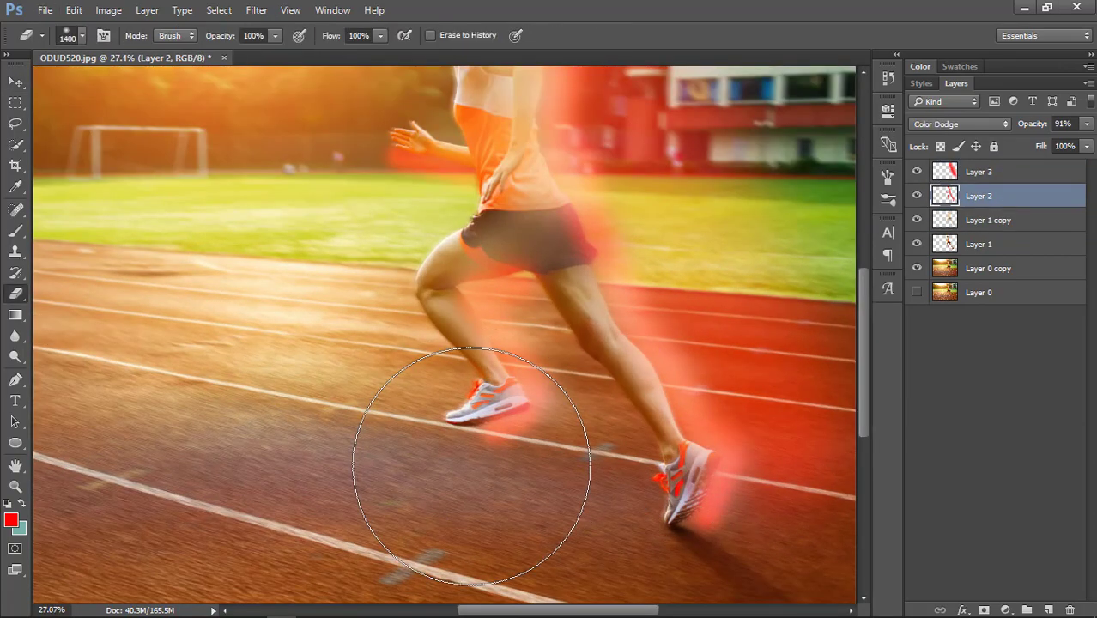
pyautogui.press('[')
pyautogui.press('[')
pyautogui.press('[')
pyautogui.press('[')
pyautogui.press('[')
pyautogui.press('[')
pyautogui.press('[')
pyautogui.press('[')
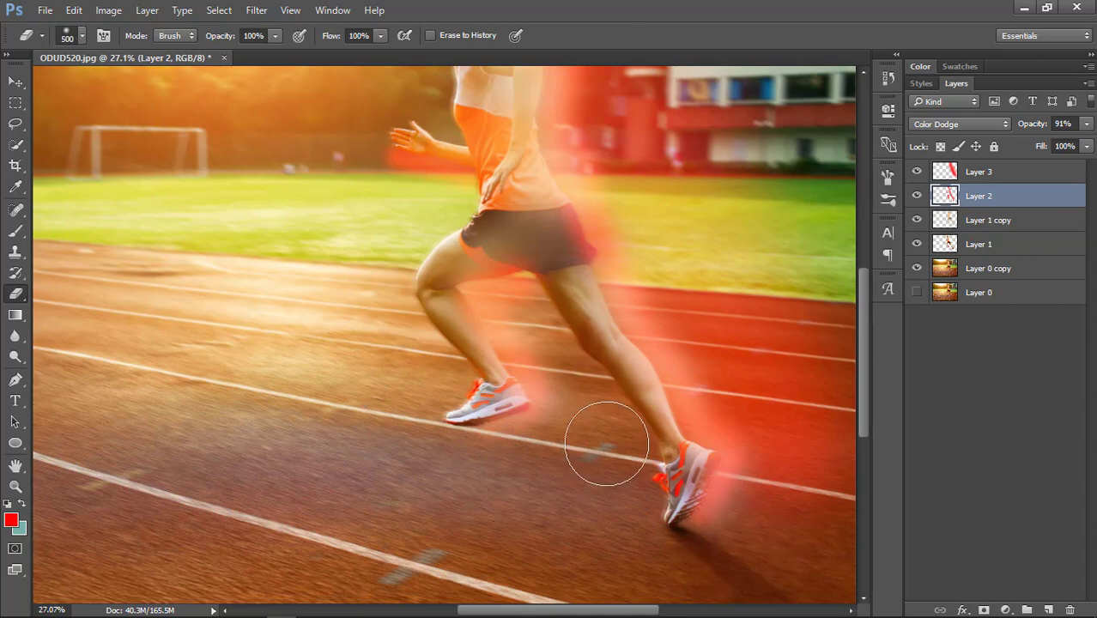
pyautogui.scroll(-3, 600, 441)
pyautogui.click(15, 81)
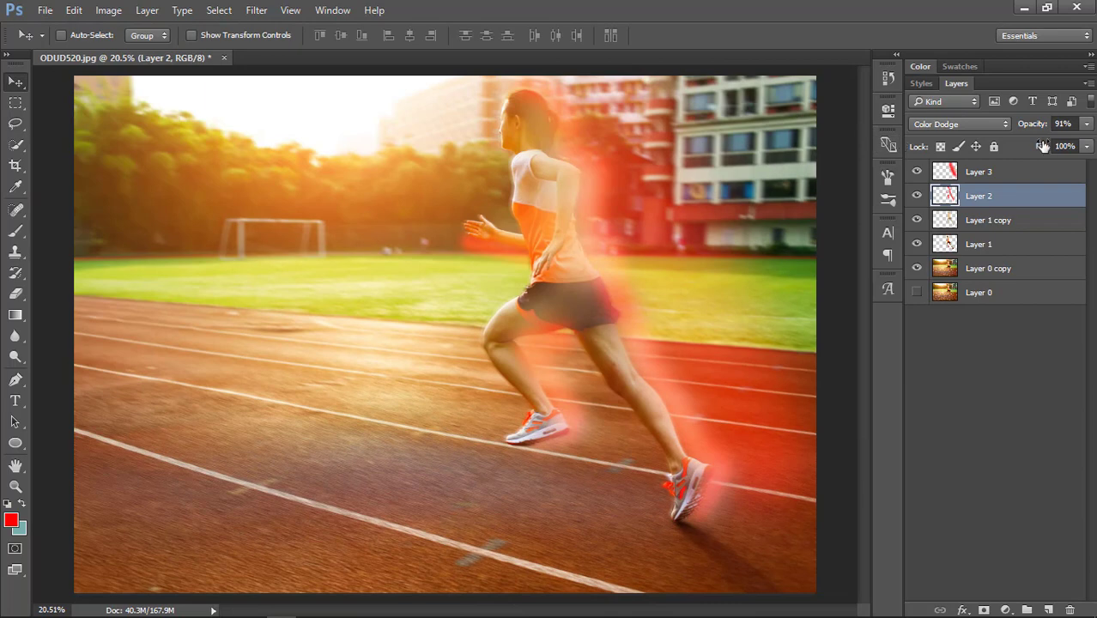
pyautogui.press('0')
pyautogui.scroll(-2, 606, 235)
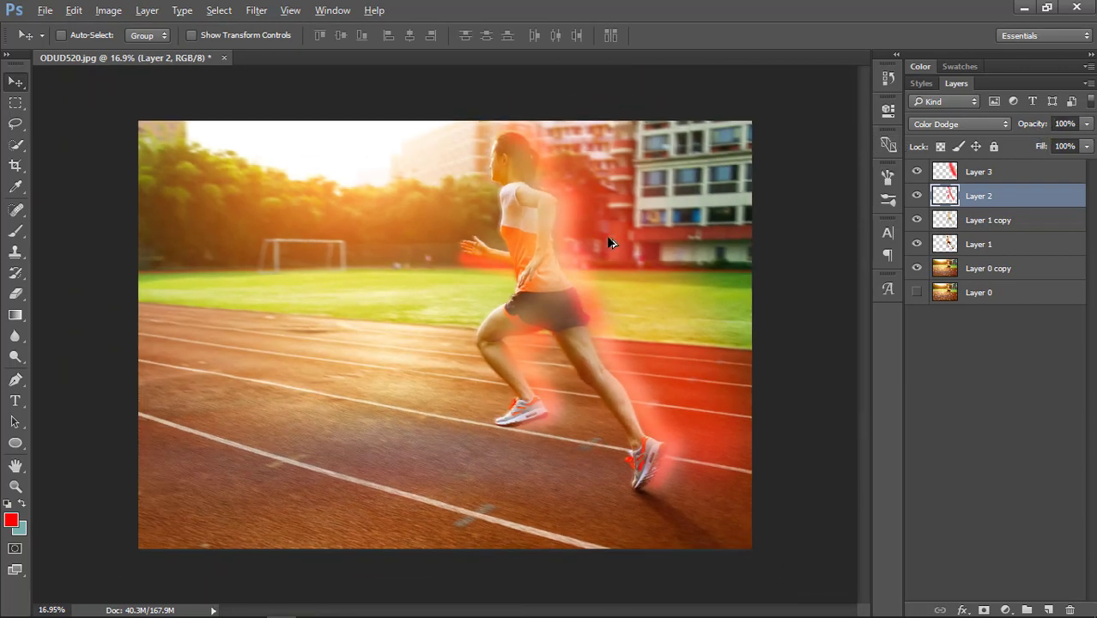
pyautogui.scroll(1, 605, 235)
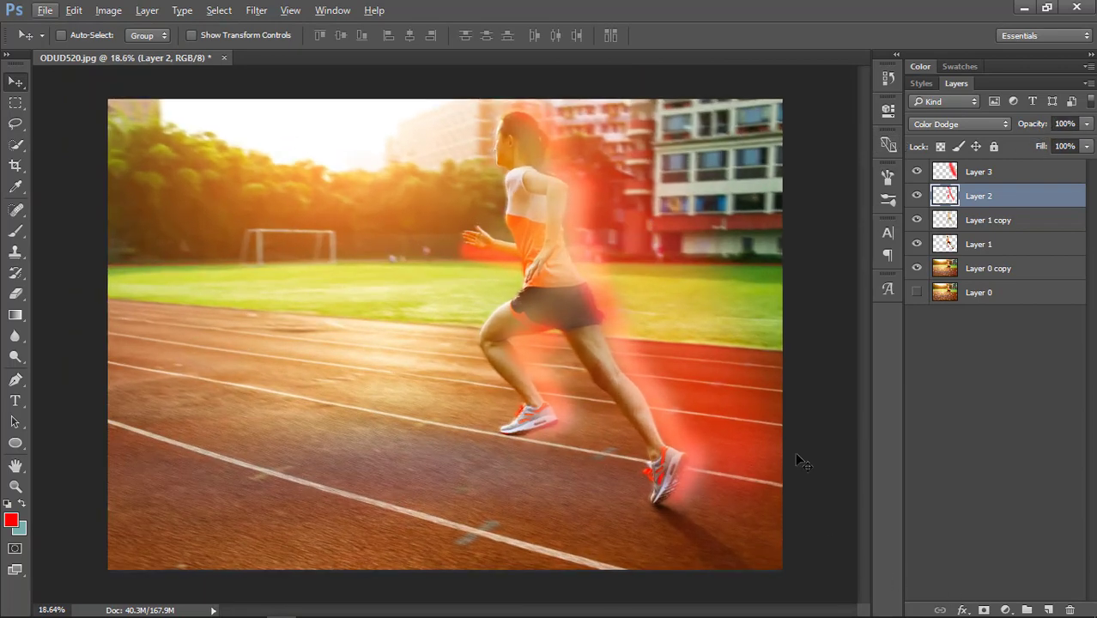
# Paint a red streak on Layer 2 from the rear shoe using a 300 px brush at 83% opacity
pyautogui.click(1034, 169)
pyautogui.press('b')
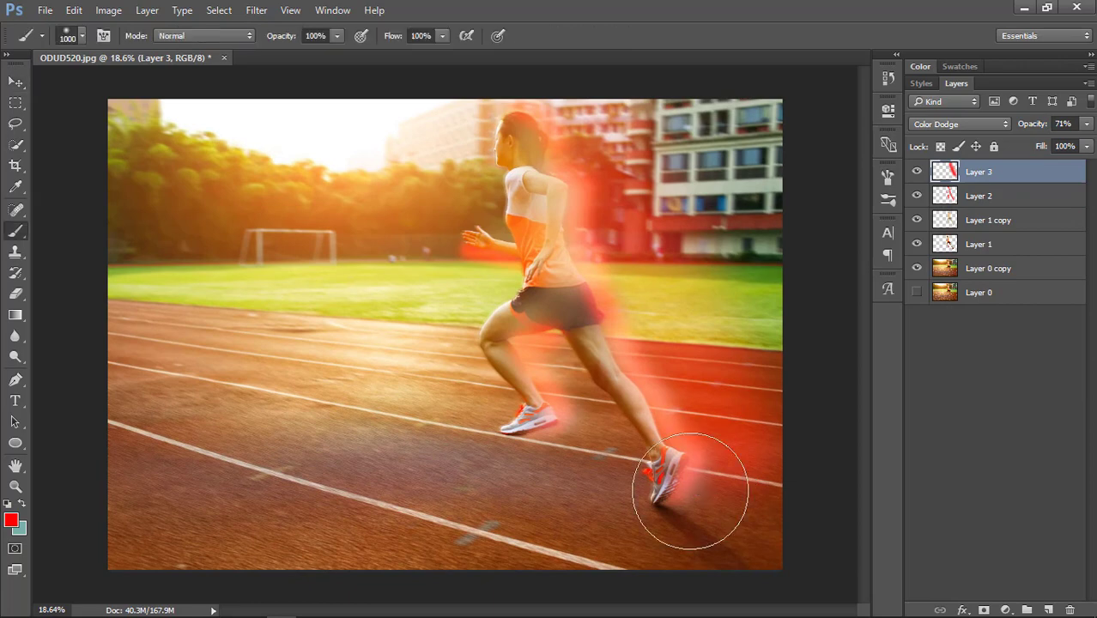
pyautogui.click(1018, 199)
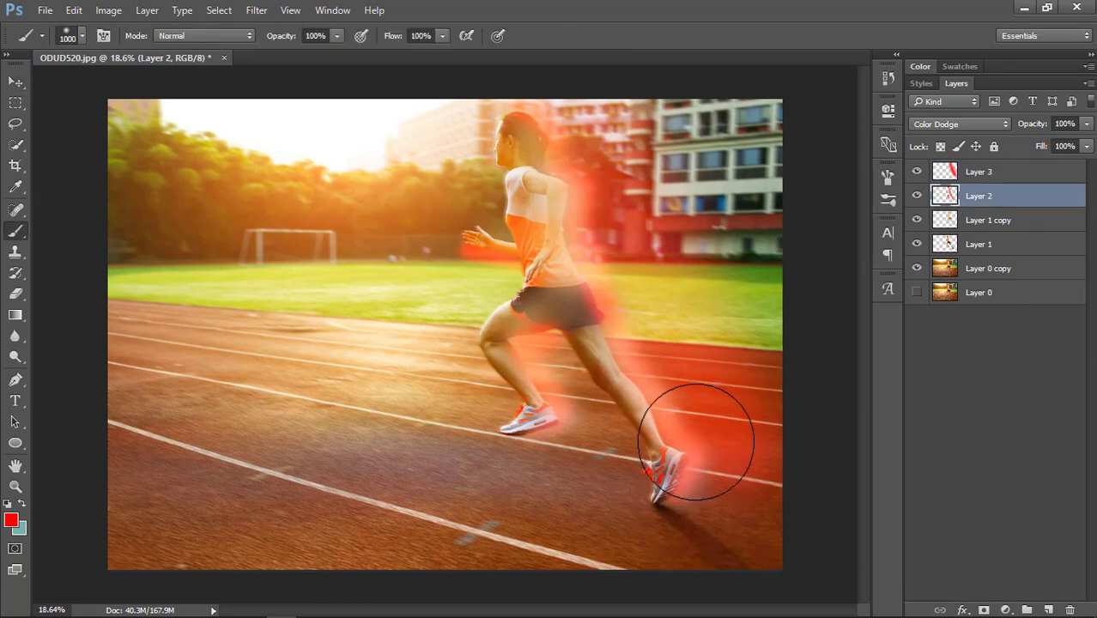
pyautogui.press('[')
pyautogui.press('[')
pyautogui.press('[')
pyautogui.press('[')
pyautogui.press('[')
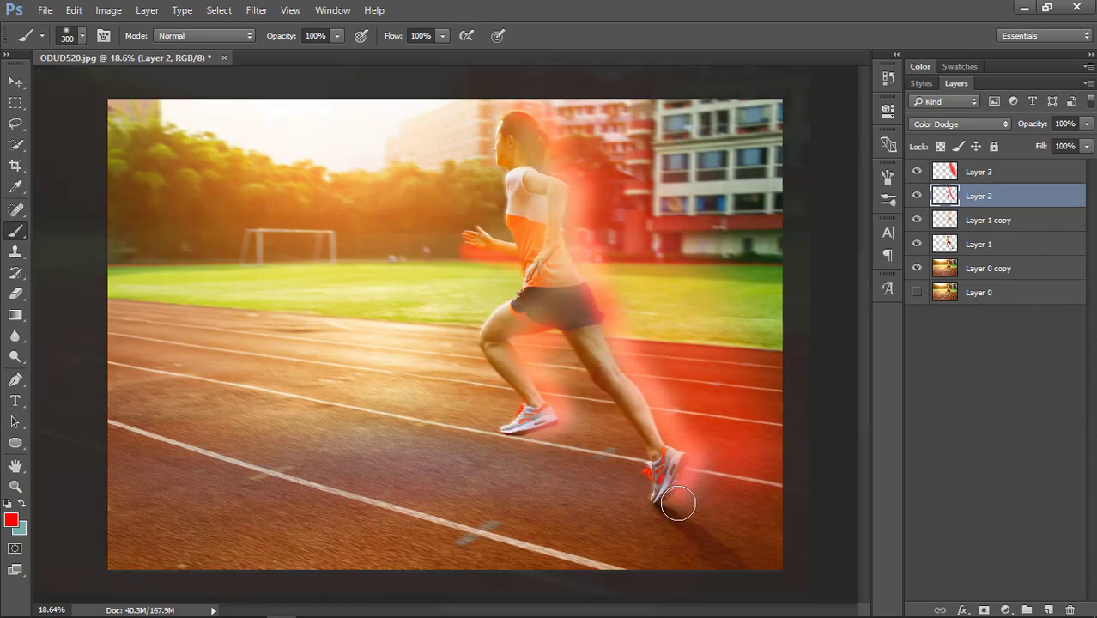
pyautogui.scroll(1, 673, 485)
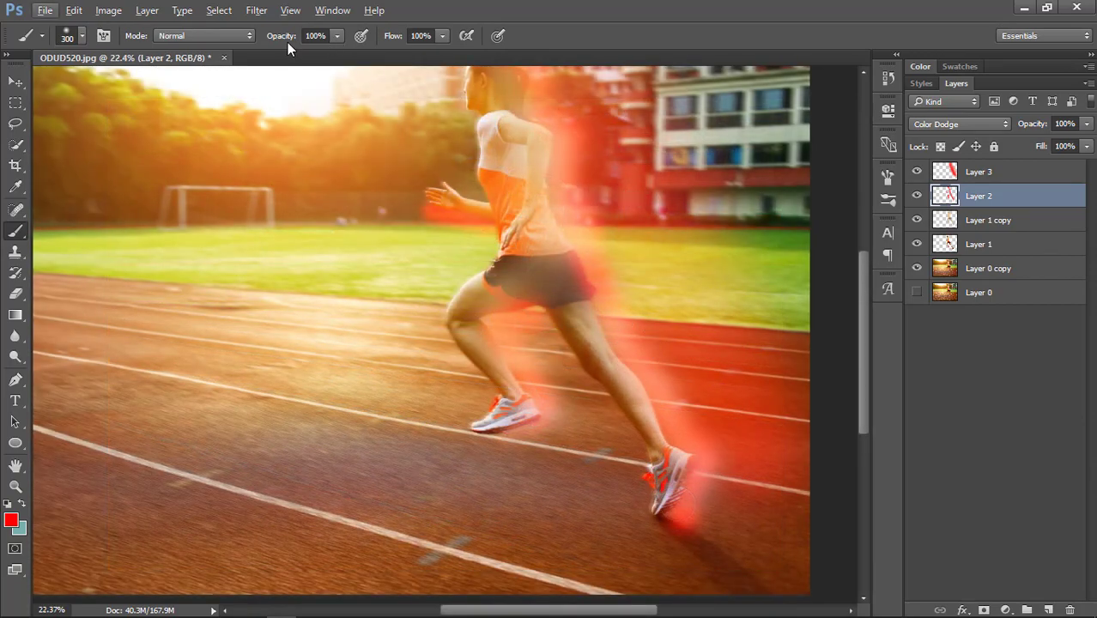
pyautogui.moveTo(287, 42); pyautogui.dragTo(267, 44)
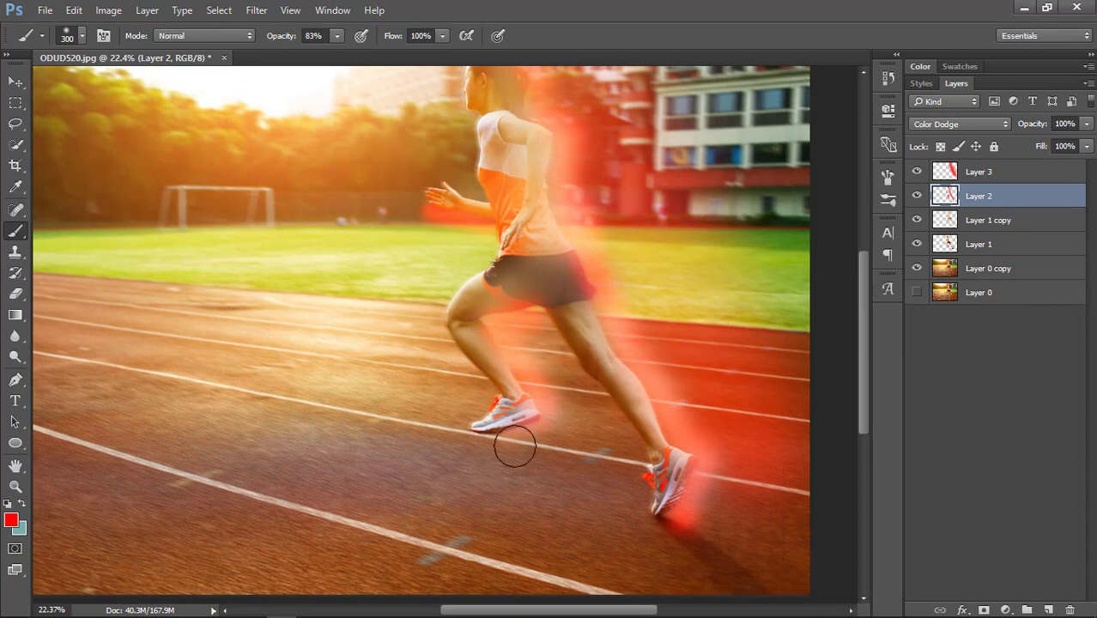
pyautogui.keyDown('shift'); pyautogui.click(815, 565); pyautogui.keyUp('shift')
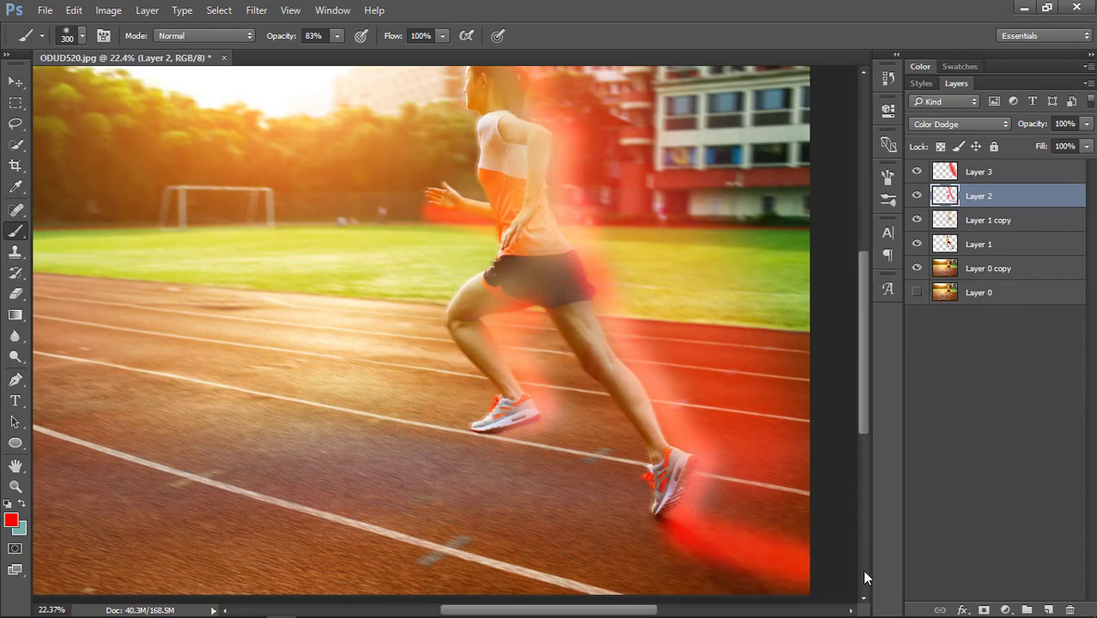
pyautogui.scroll(-1, 575, 515)
pyautogui.press('e')
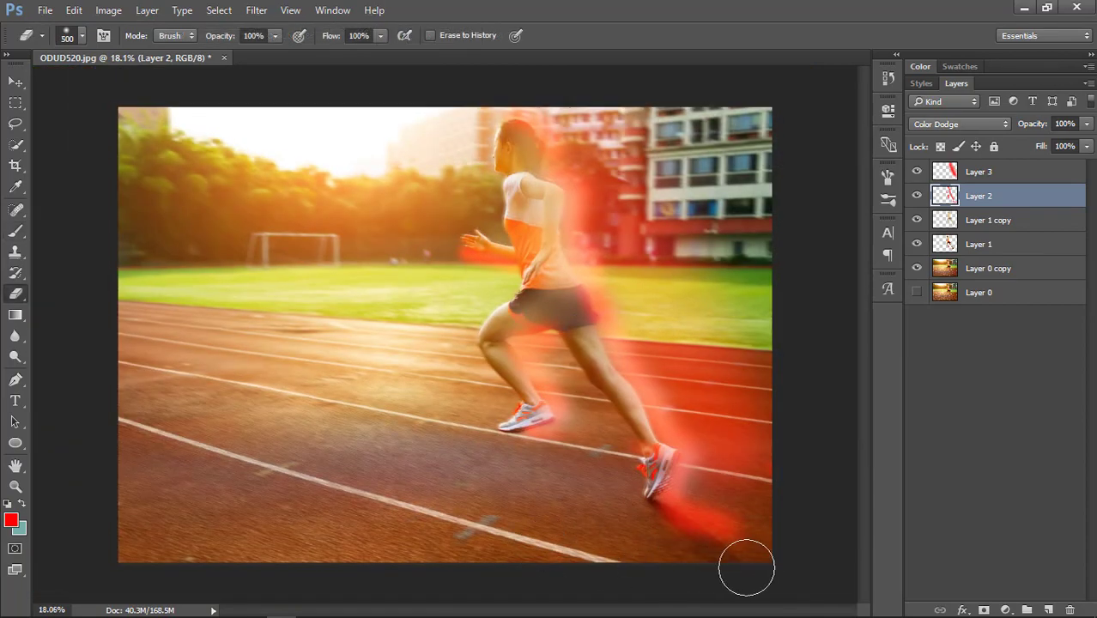
# Toggle layer visibility to compare the glow effect against the original photo
pyautogui.press('v')
pyautogui.scroll(1, 445, 335)
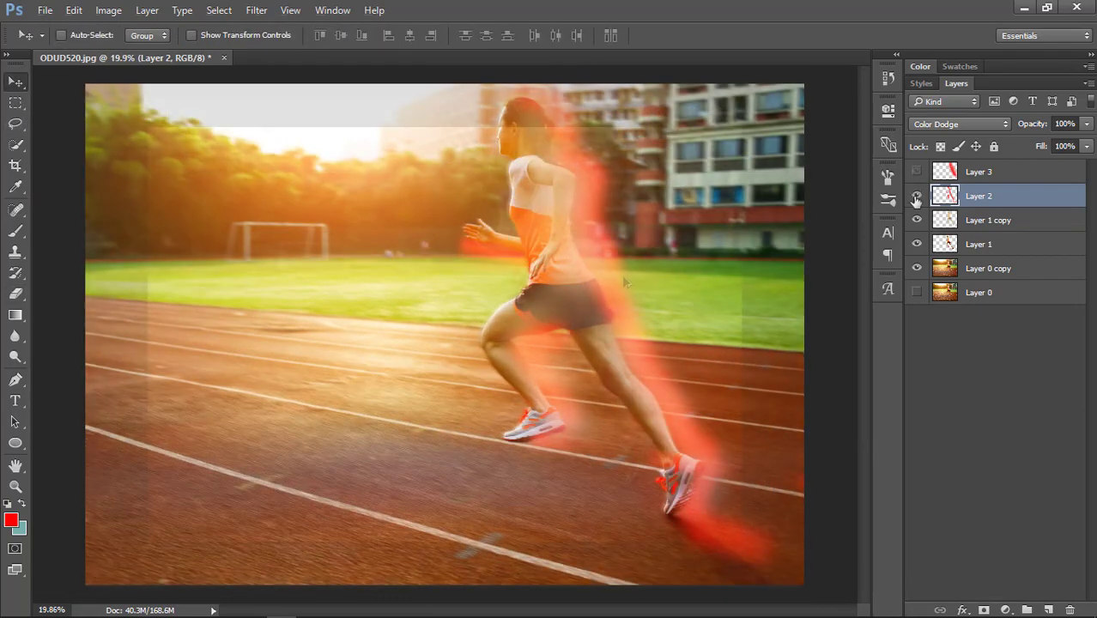
pyautogui.moveTo(917, 172); pyautogui.dragTo(917, 219)
pyautogui.click(916, 291)
pyautogui.moveTo(917, 269); pyautogui.dragTo(916, 246)
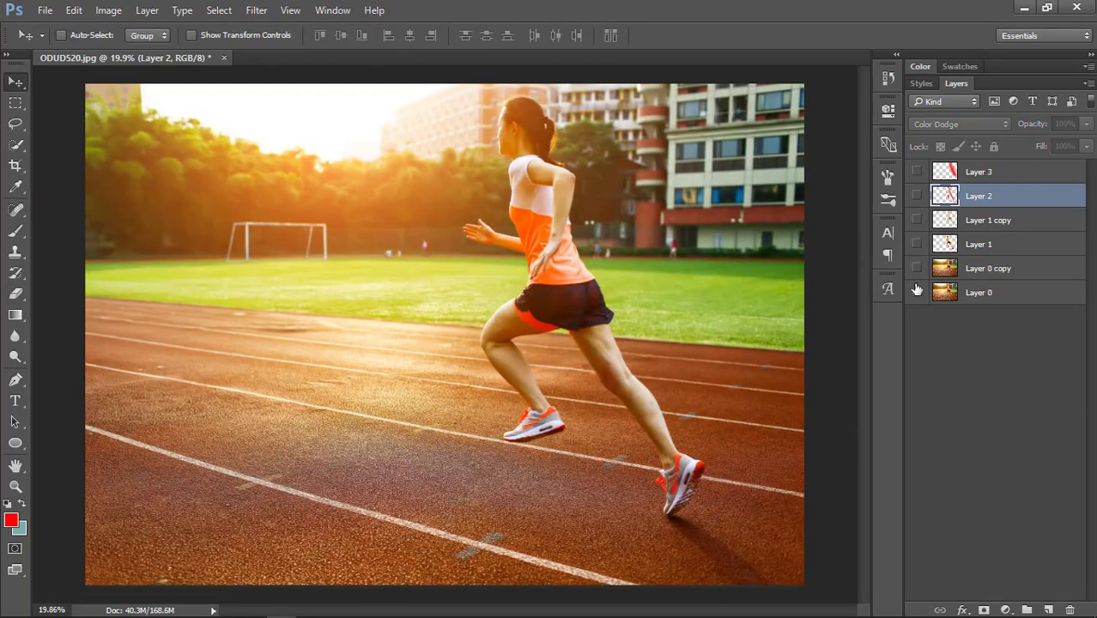
pyautogui.moveTo(917, 289); pyautogui.dragTo(916, 196)
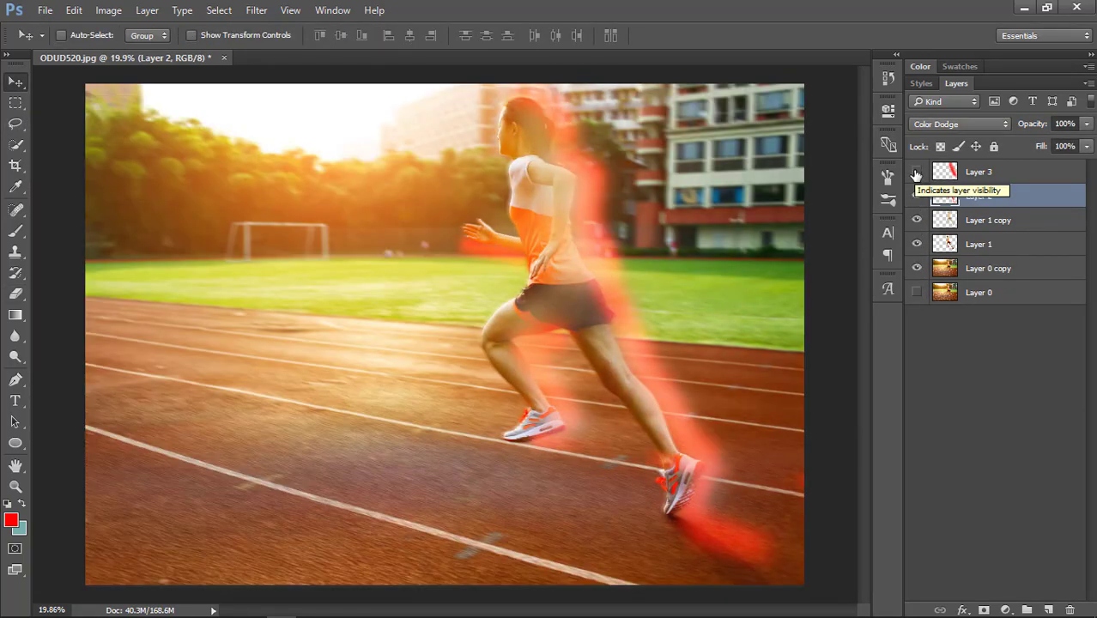
pyautogui.click(916, 172)
pyautogui.click(916, 173)
pyautogui.click(916, 173)
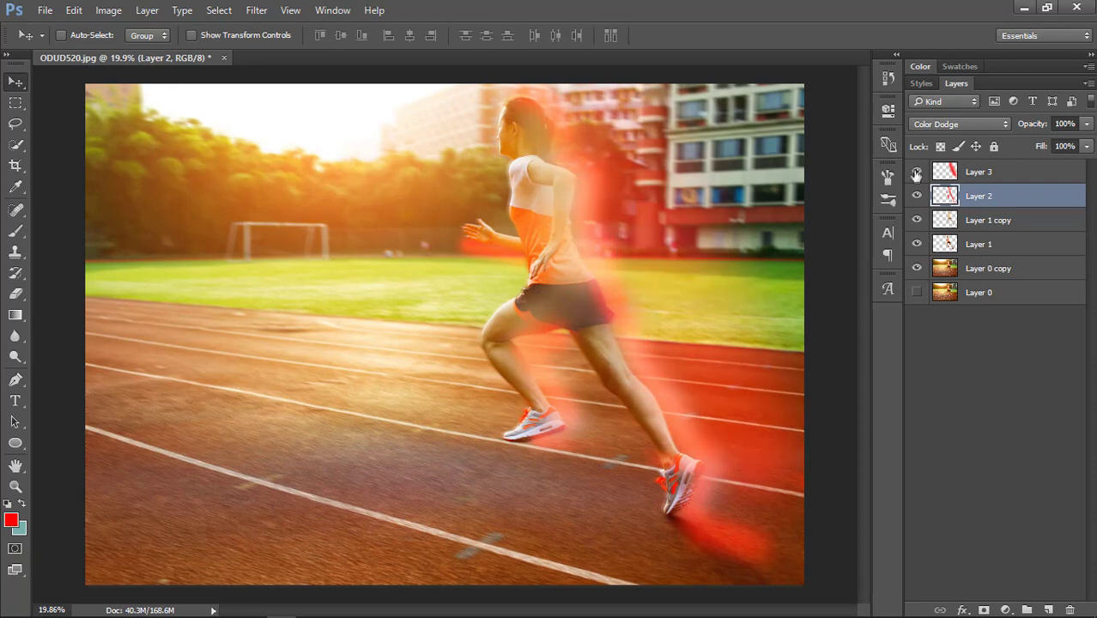
# Desaturate the Layer 0 copy to Saturation -40 with a Hue/Saturation adjustment
pyautogui.click(1007, 274)
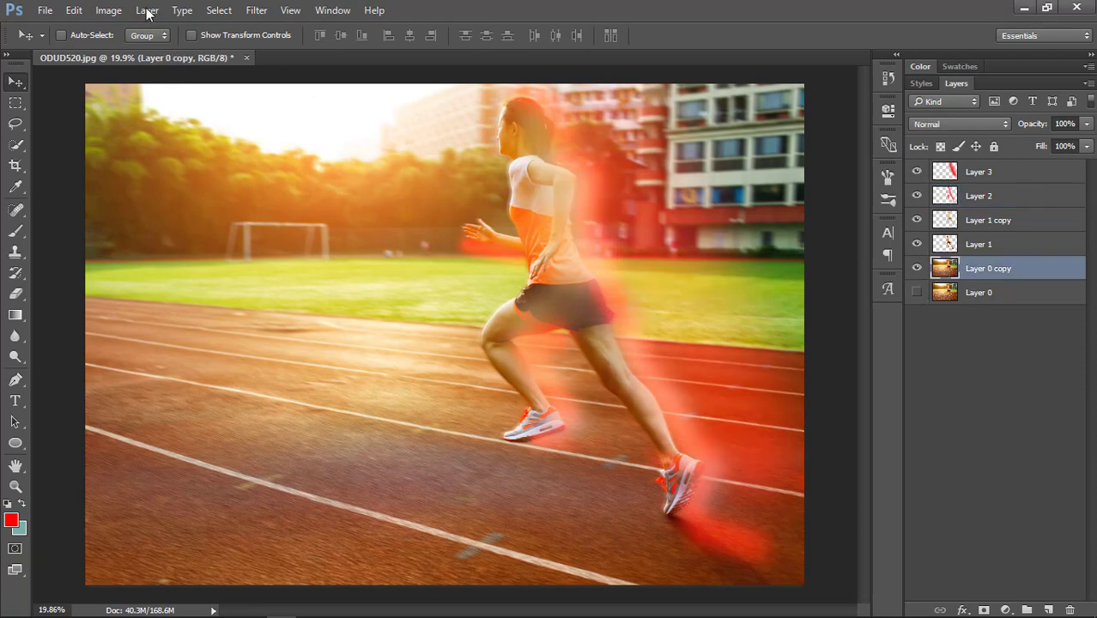
pyautogui.click(100, 11)
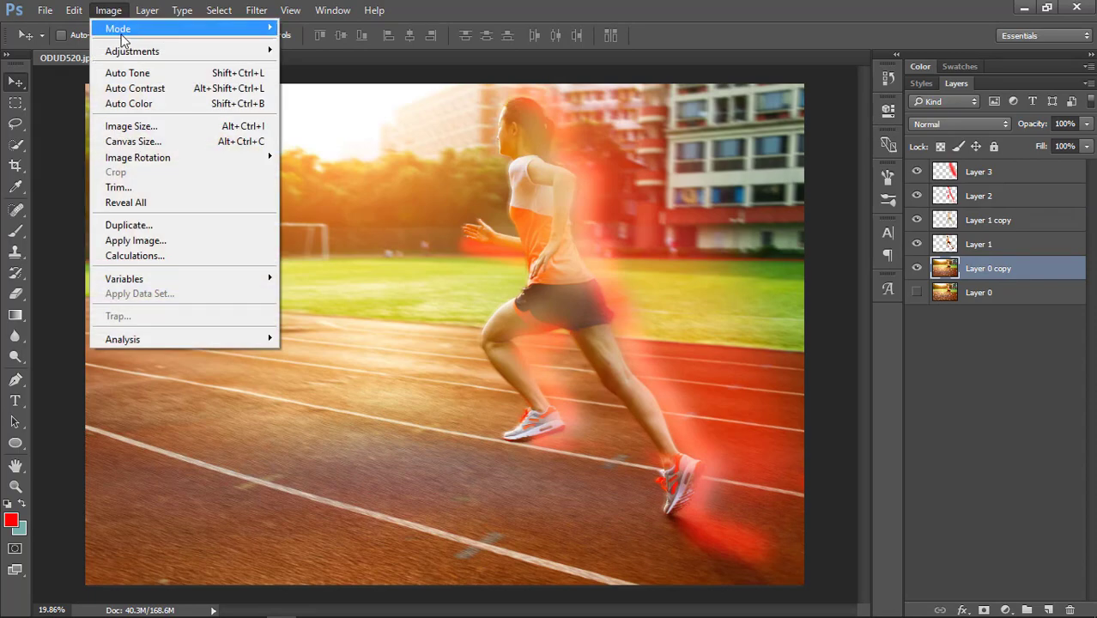
pyautogui.moveTo(130, 49)
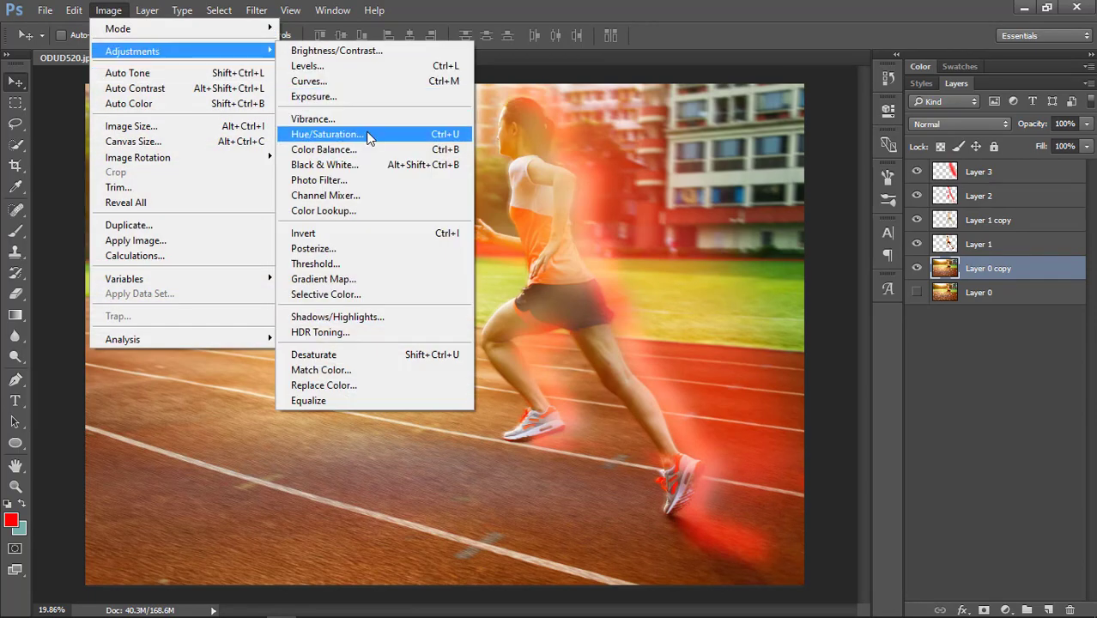
pyautogui.click(367, 135)
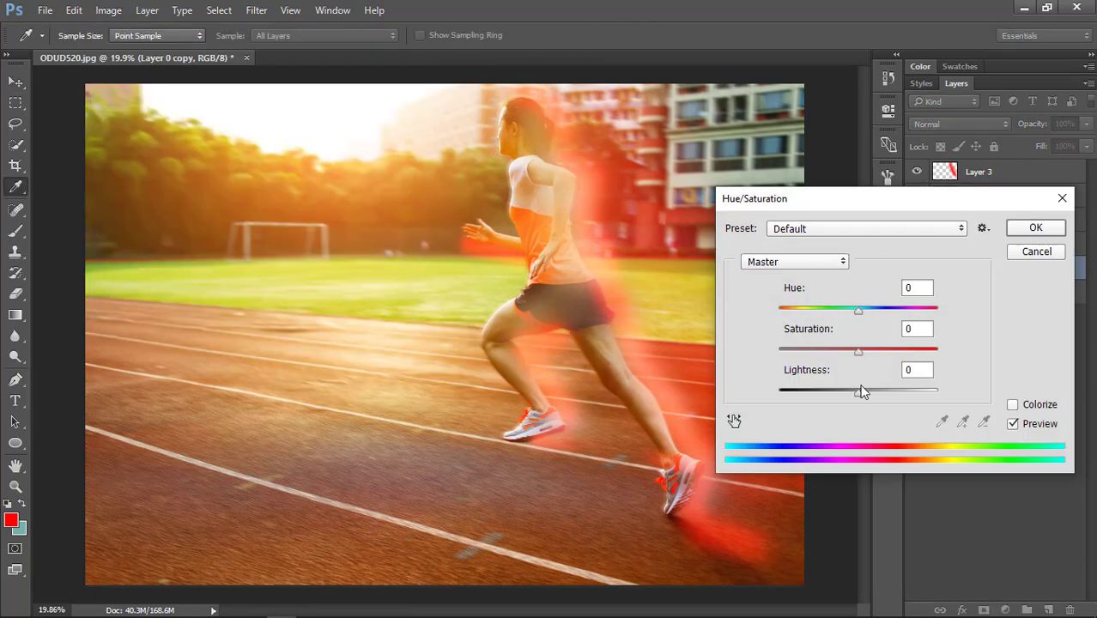
pyautogui.moveTo(859, 350); pyautogui.dragTo(828, 365)
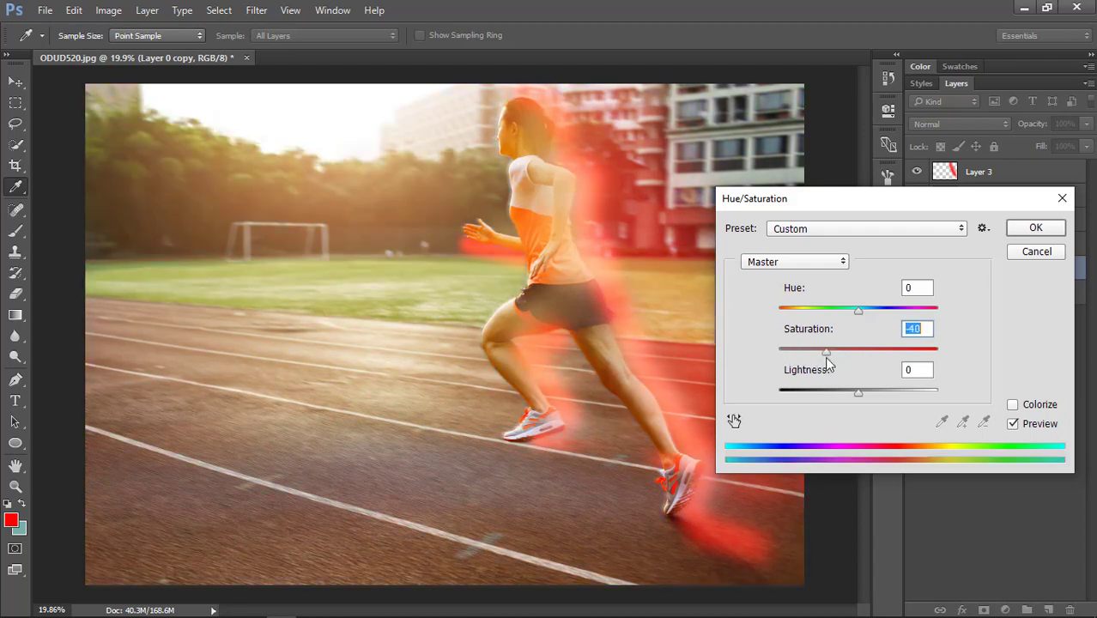
pyautogui.press('Return')
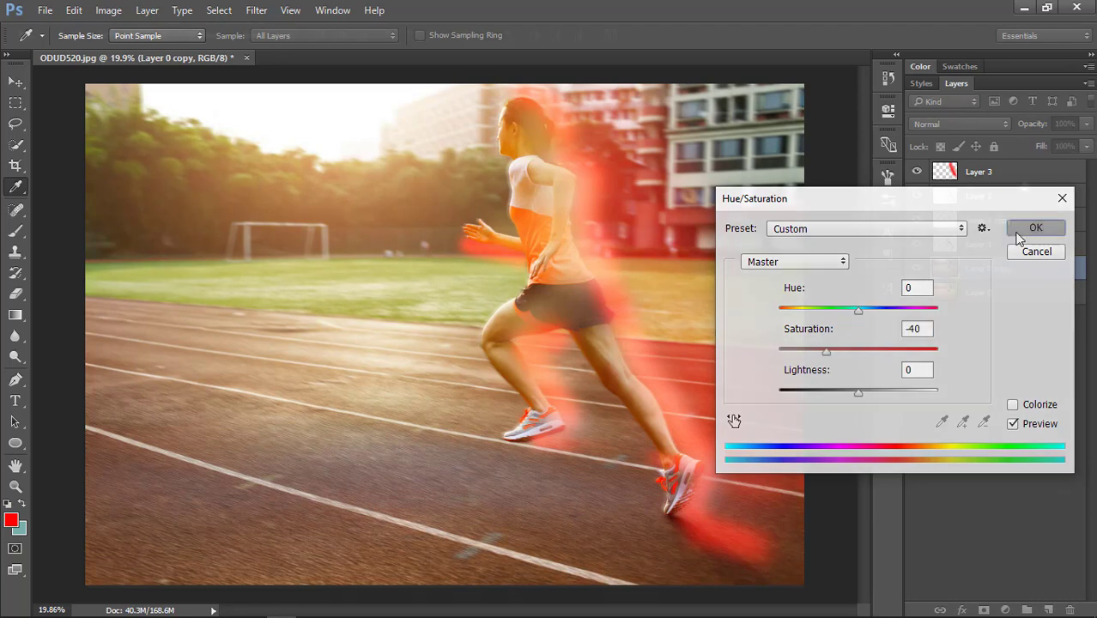
# Select the Layer 2 glow streak and switch to the Eraser
pyautogui.press('v')
pyautogui.keyDown('ctrl'); pyautogui.click(456, 255); pyautogui.keyUp('ctrl')
pyautogui.press('e')
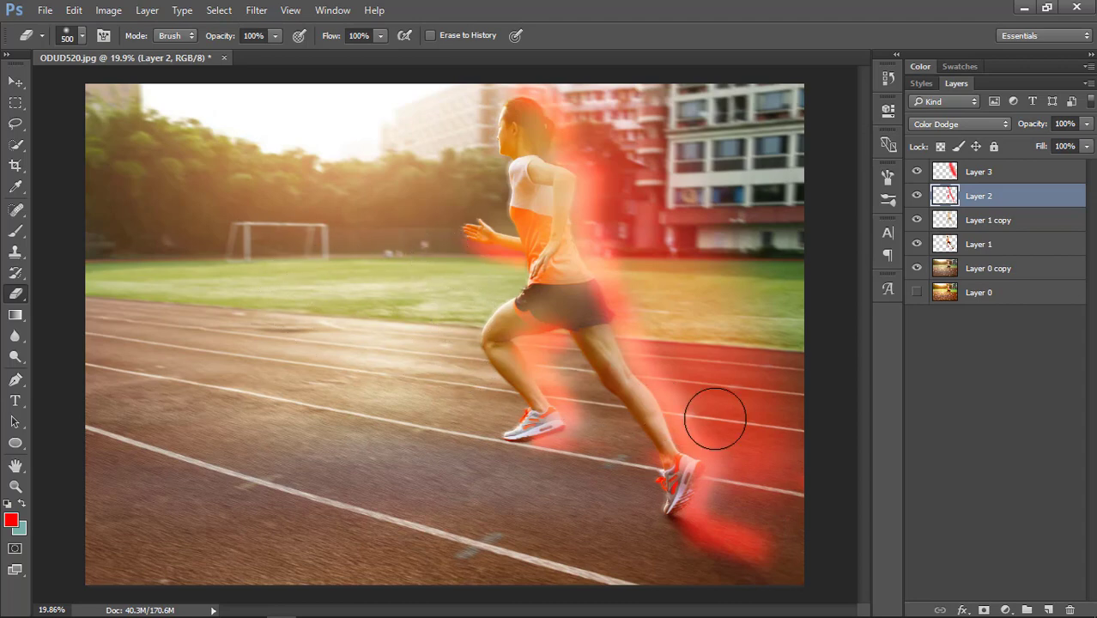
# Select Layer 3 and Layer 1 copy to review the glow layer opacities
pyautogui.click(15, 82)
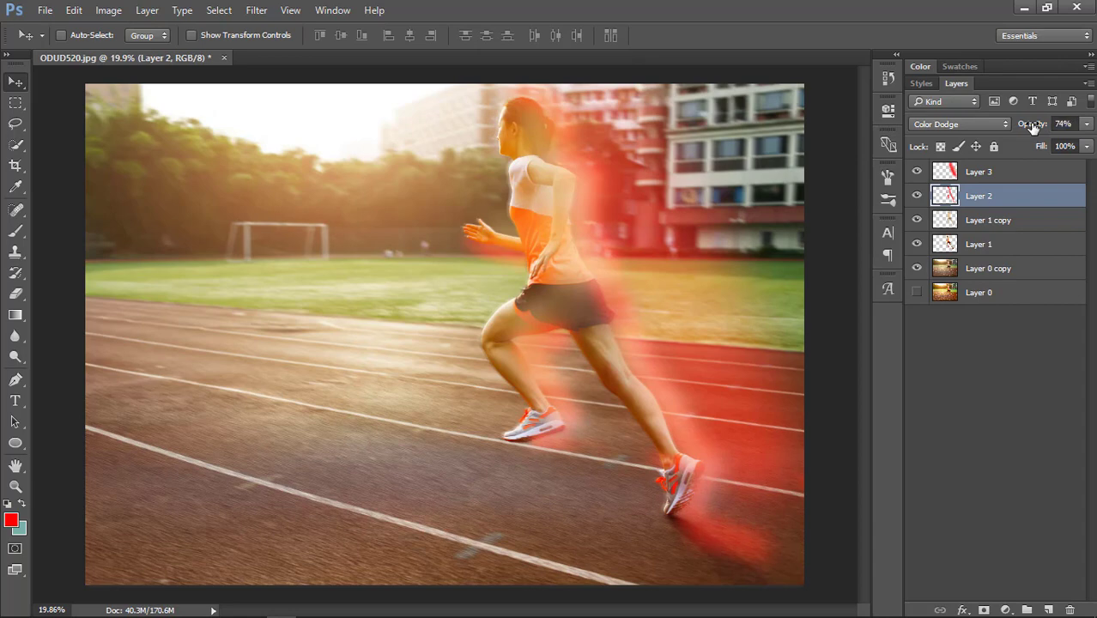
pyautogui.click(1033, 172)
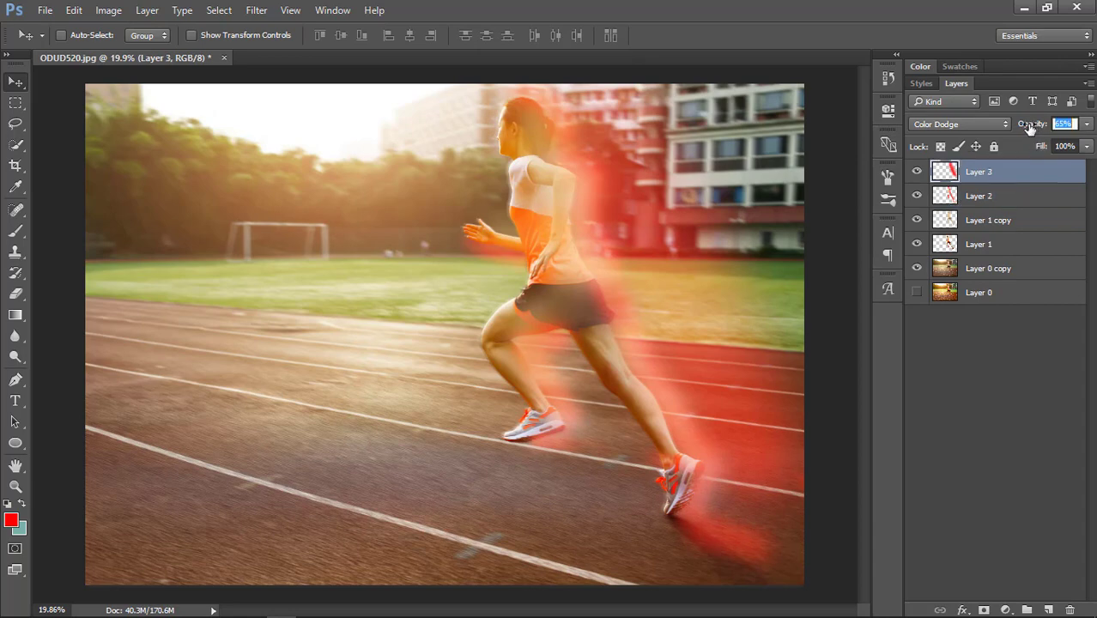
pyautogui.click(1026, 220)
# Compare the blurred copy against the original Layer 0, then turn the trail and glow layers back on
pyautogui.moveTo(918, 272); pyautogui.dragTo(917, 173)
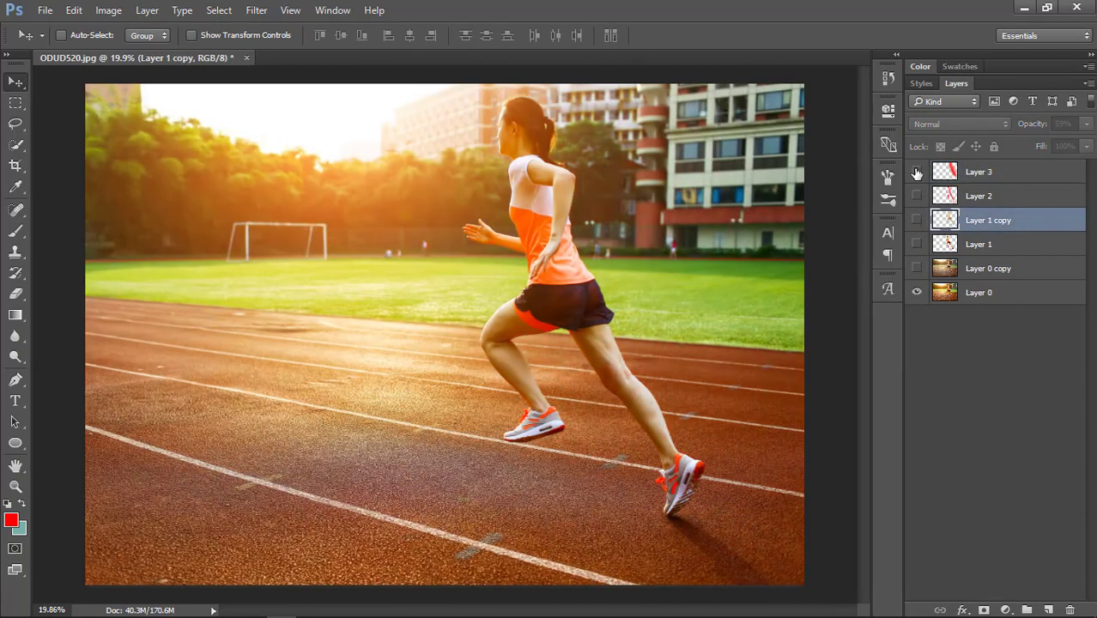
pyautogui.click(916, 292)
pyautogui.click(917, 268)
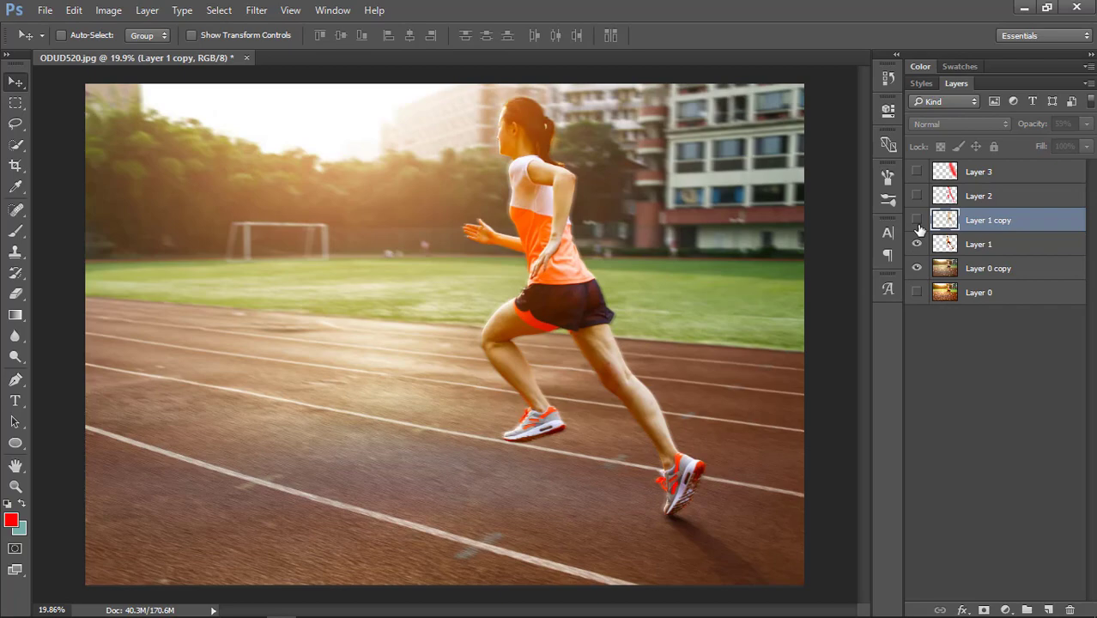
pyautogui.moveTo(916, 219); pyautogui.dragTo(916, 180)
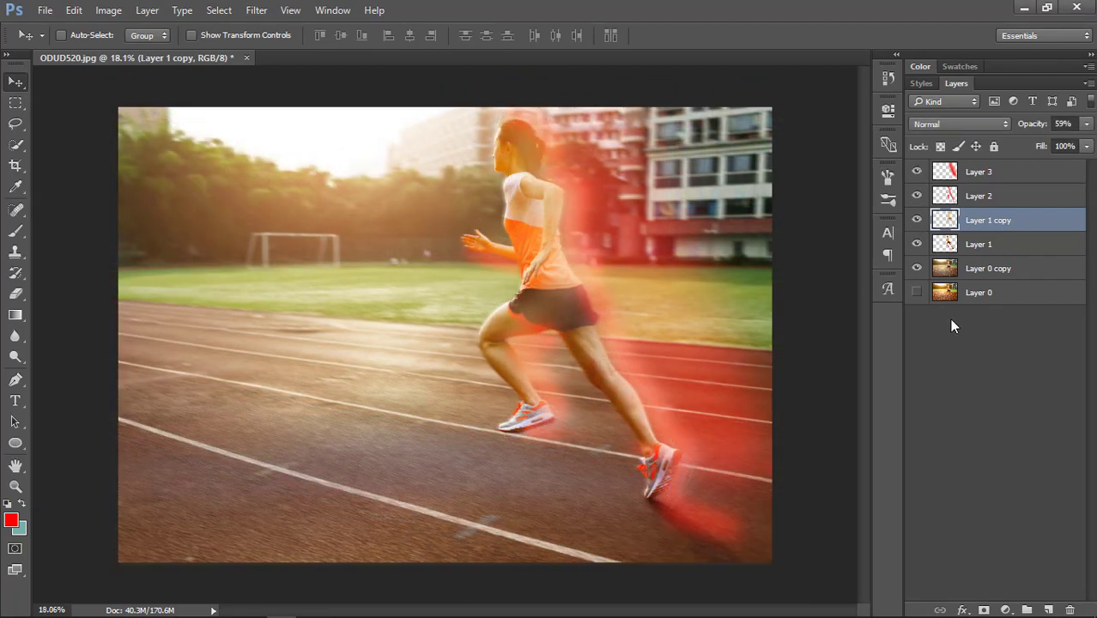
# Start HDR Toning from Image > Adjustments, agreeing to flatten the image
pyautogui.click(109, 9)
pyautogui.moveTo(172, 52)
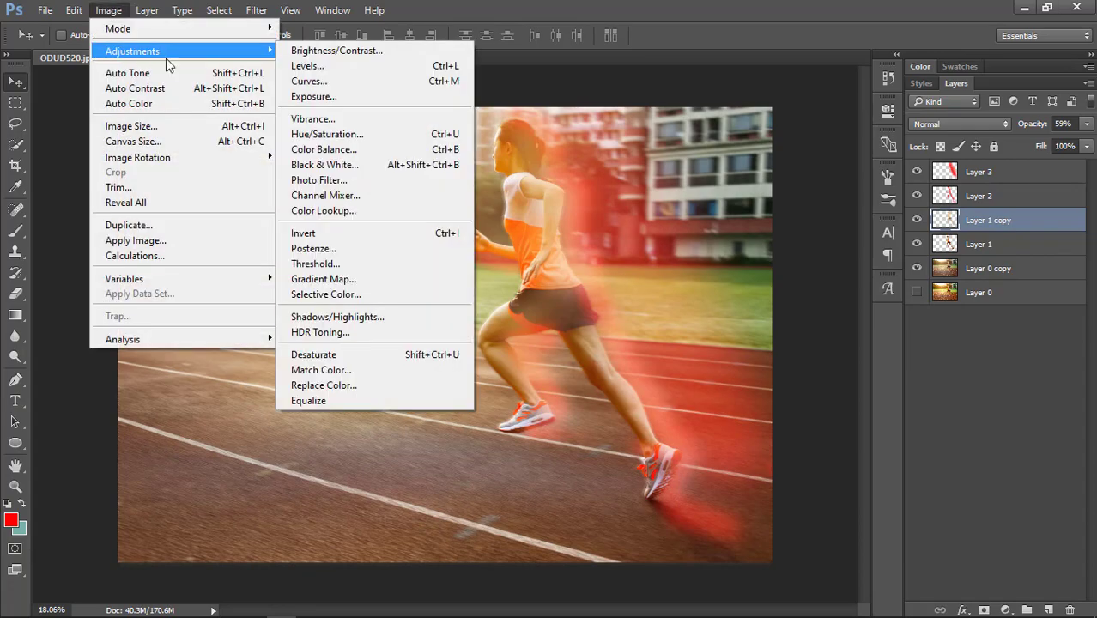
pyautogui.click(381, 331)
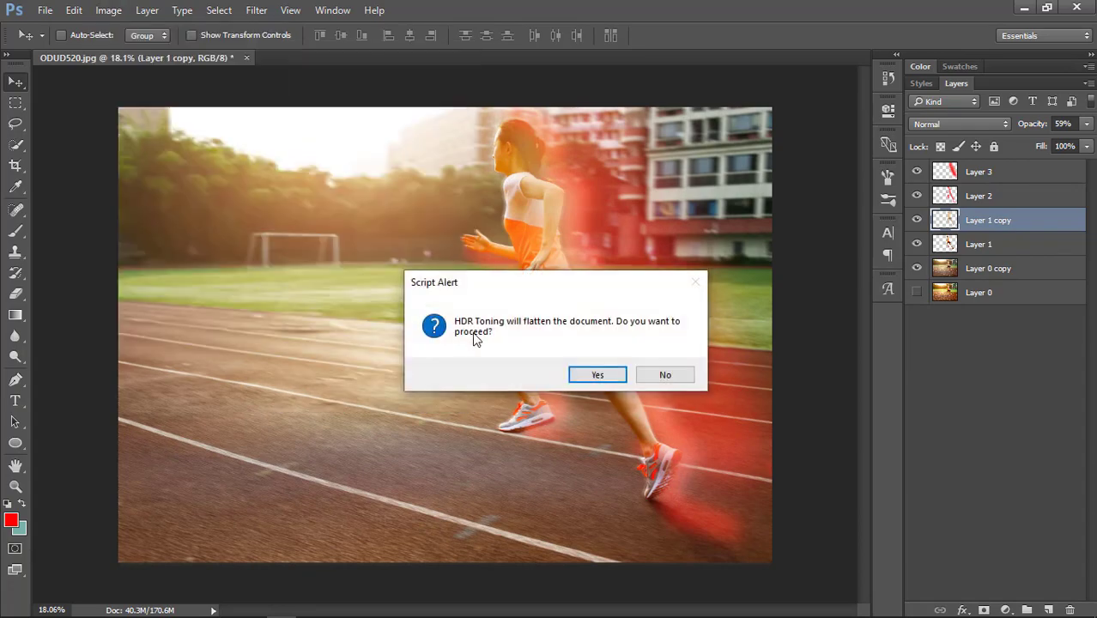
pyautogui.click(613, 379)
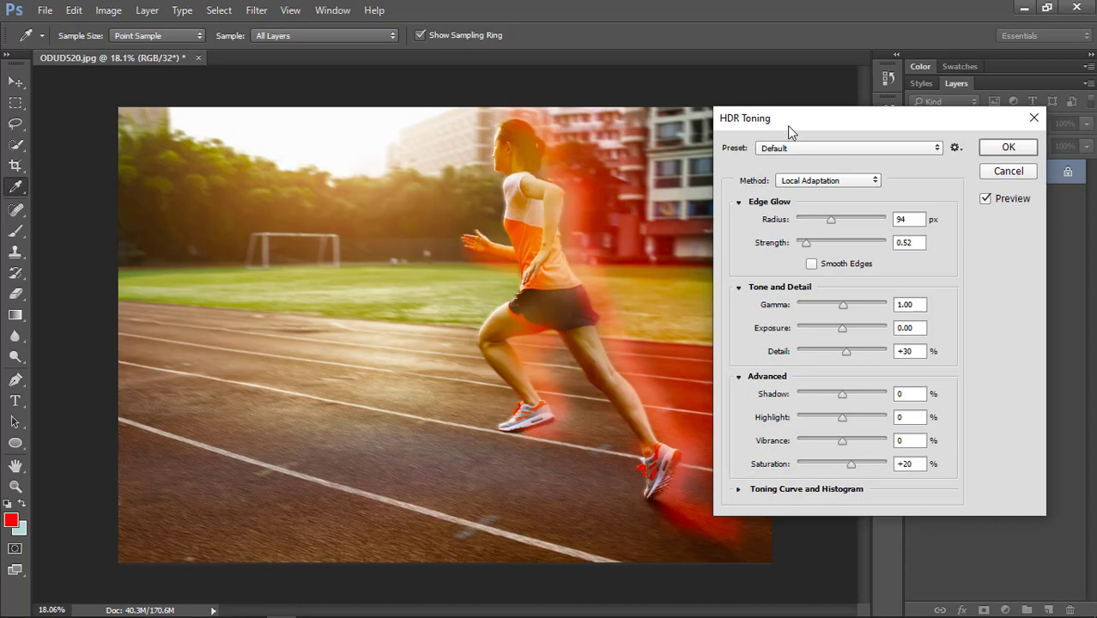
pyautogui.moveTo(786, 126); pyautogui.dragTo(832, 140)
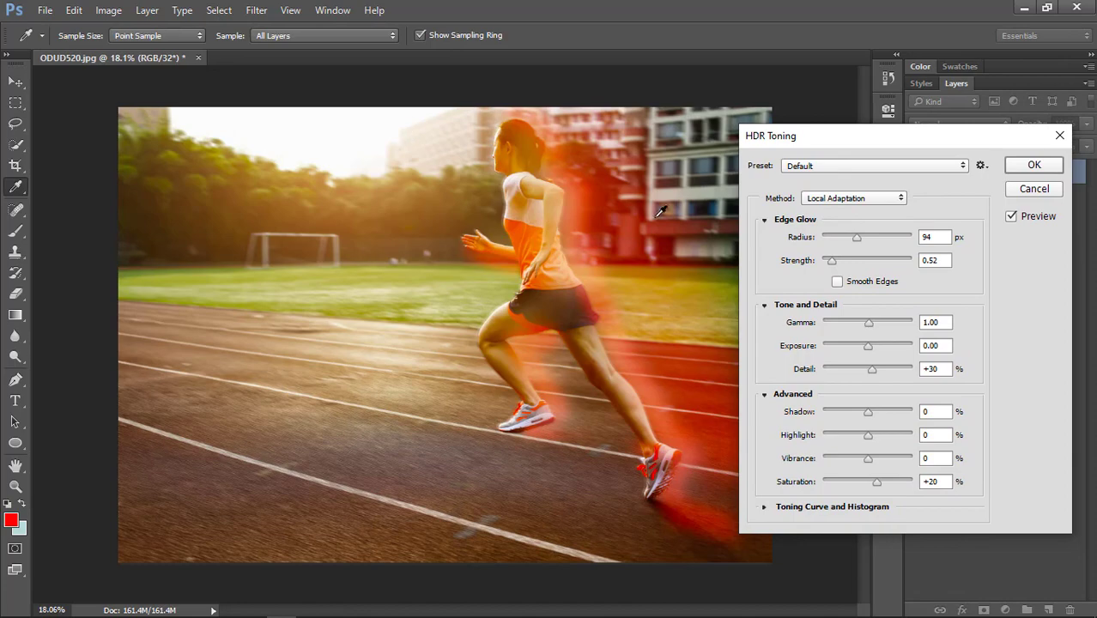
# Preview the City Twilight, Flat and Photorealistic High/Low Contrast HDR presets
pyautogui.click(849, 167)
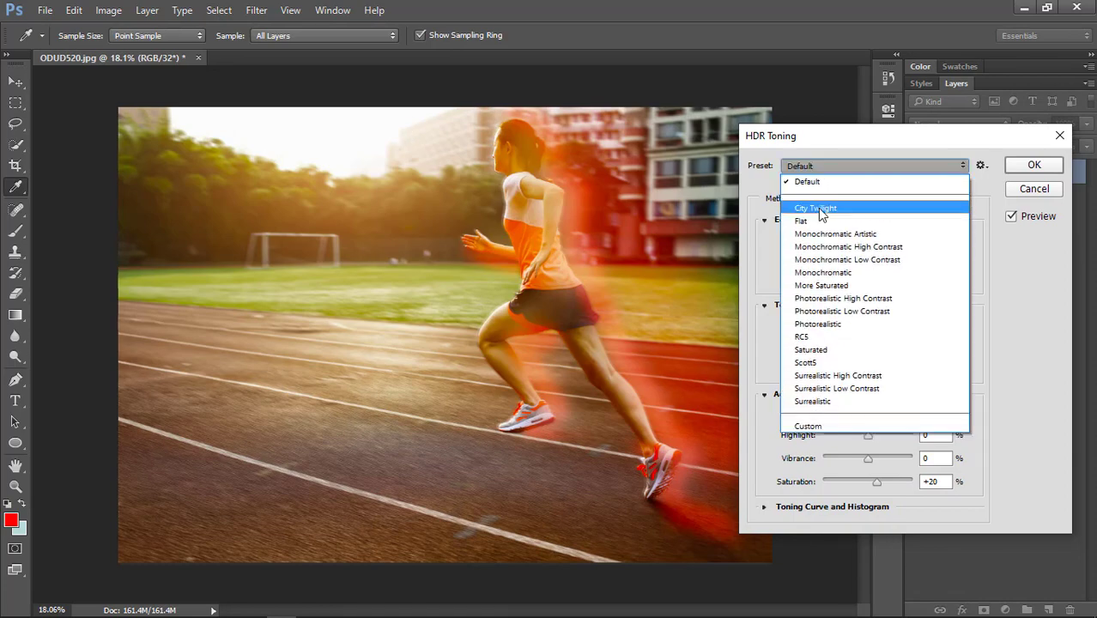
pyautogui.click(817, 207)
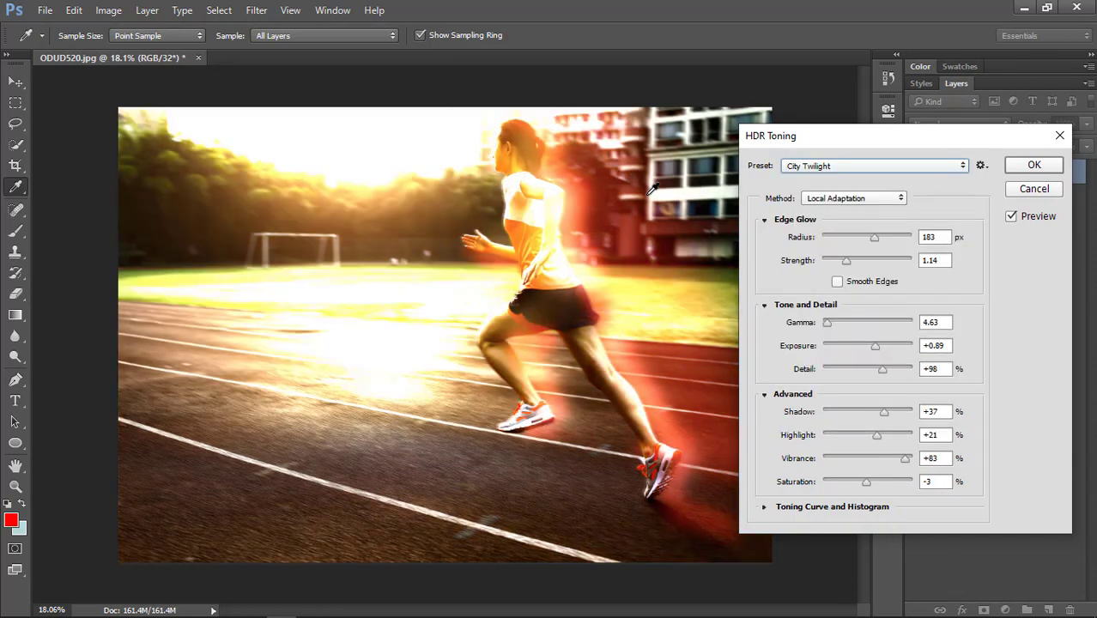
pyautogui.press('Down')
pyautogui.click(831, 162)
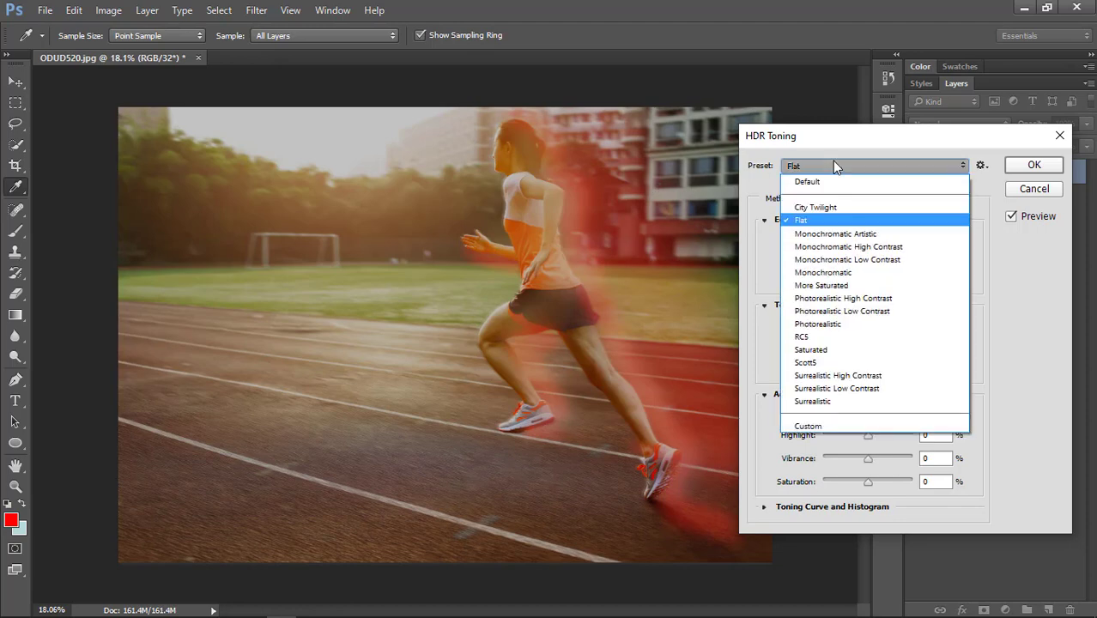
pyautogui.click(815, 298)
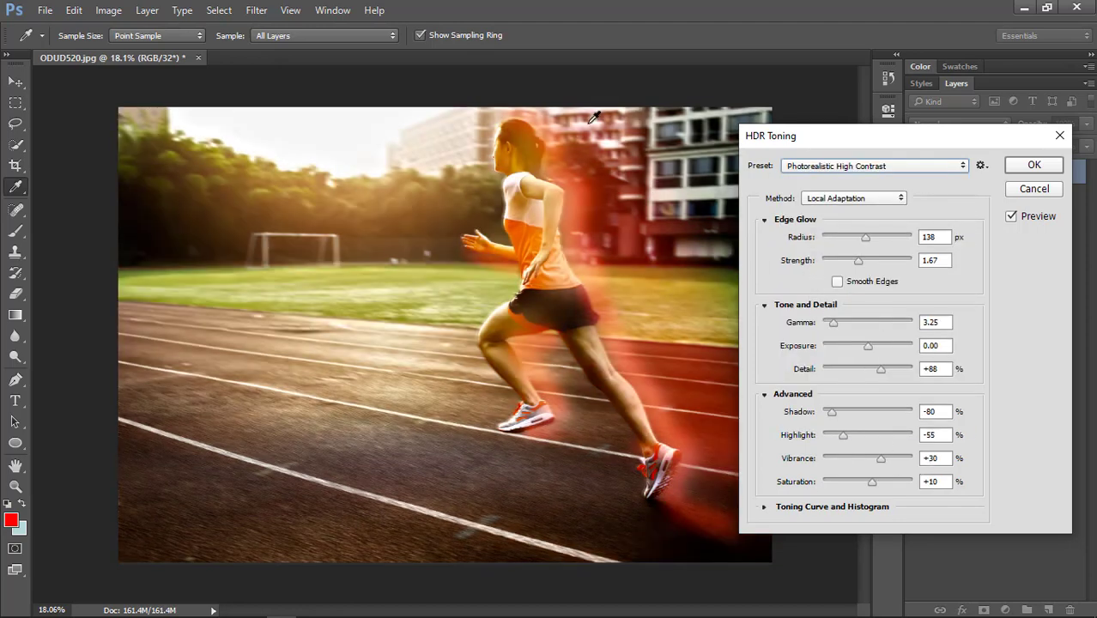
pyautogui.moveTo(810, 142); pyautogui.dragTo(859, 114)
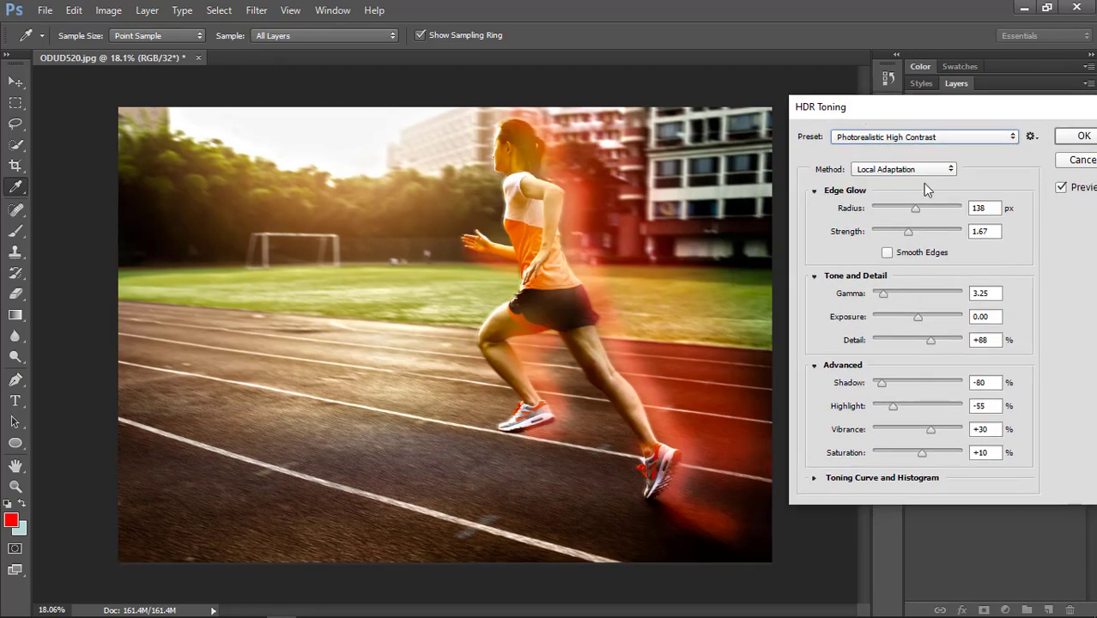
pyautogui.press('Down')
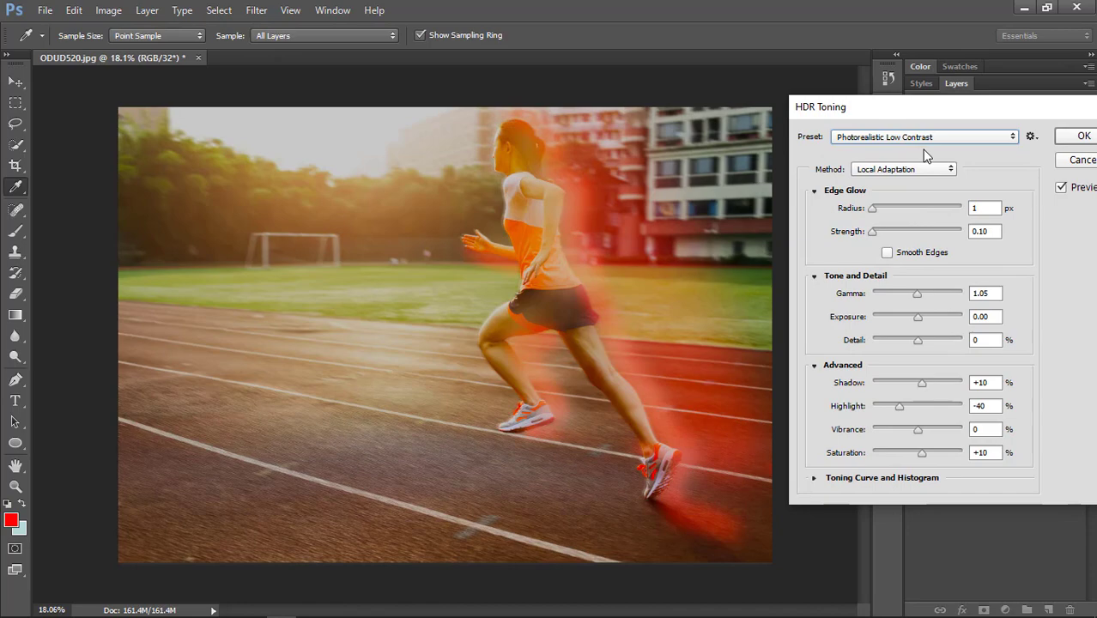
# Try the Surrealistic and Scott5 presets, then apply HDR Toning with the Default preset
pyautogui.click(918, 138)
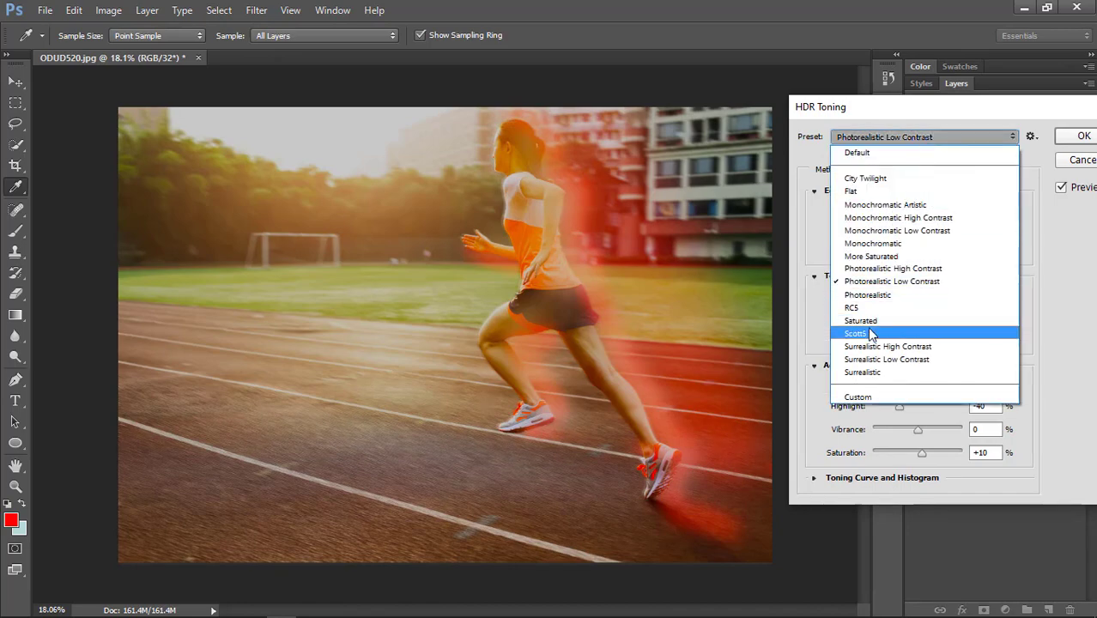
pyautogui.click(870, 333)
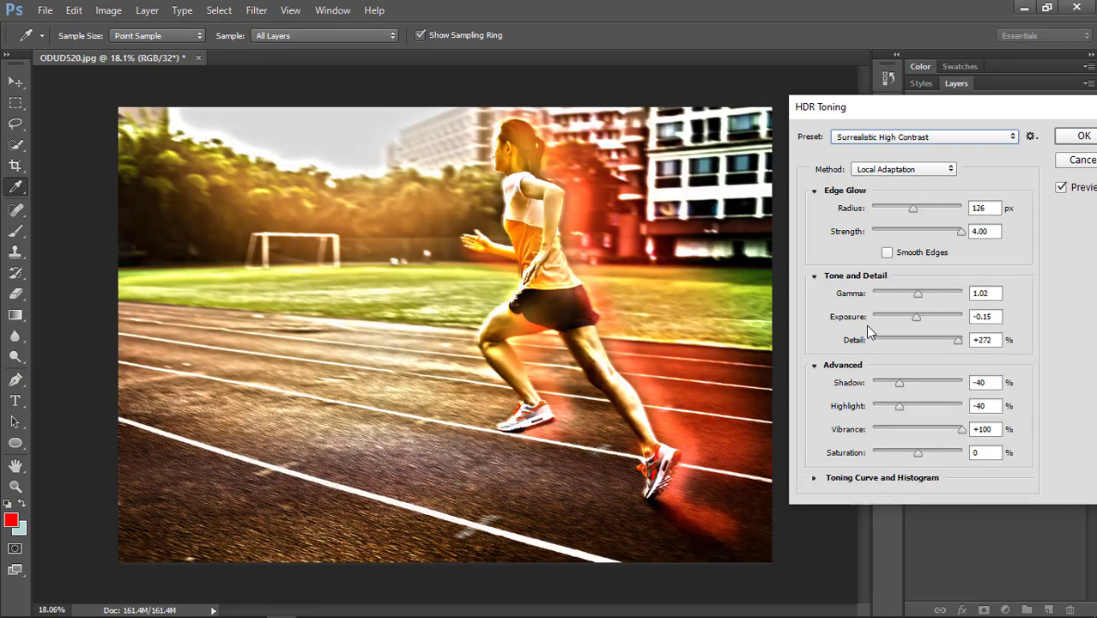
pyautogui.press('Down')
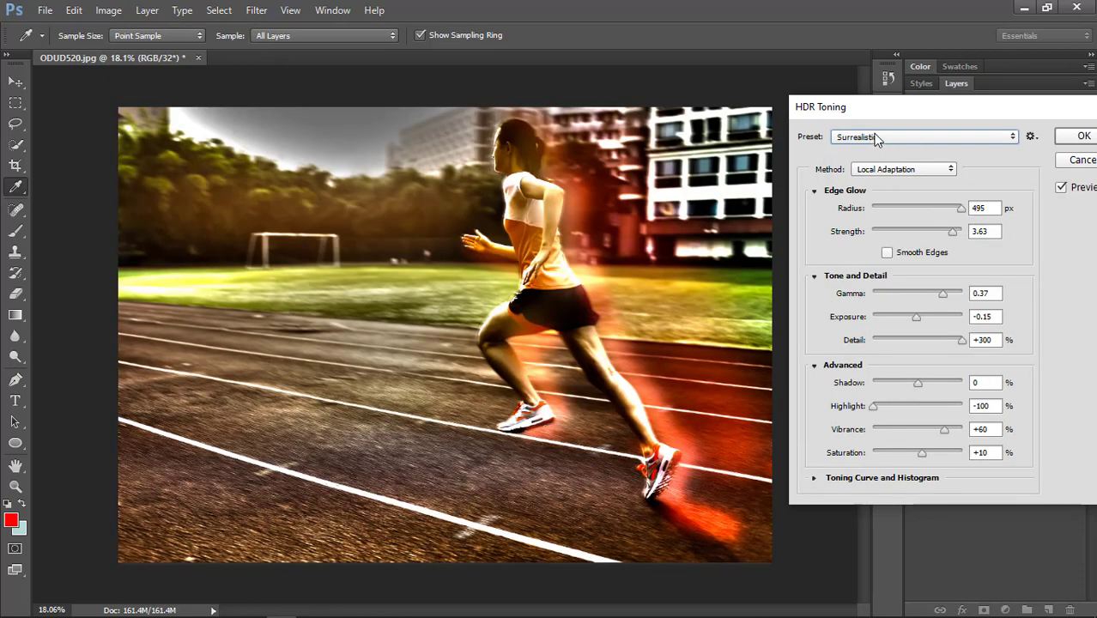
pyautogui.click(875, 137)
pyautogui.click(845, 331)
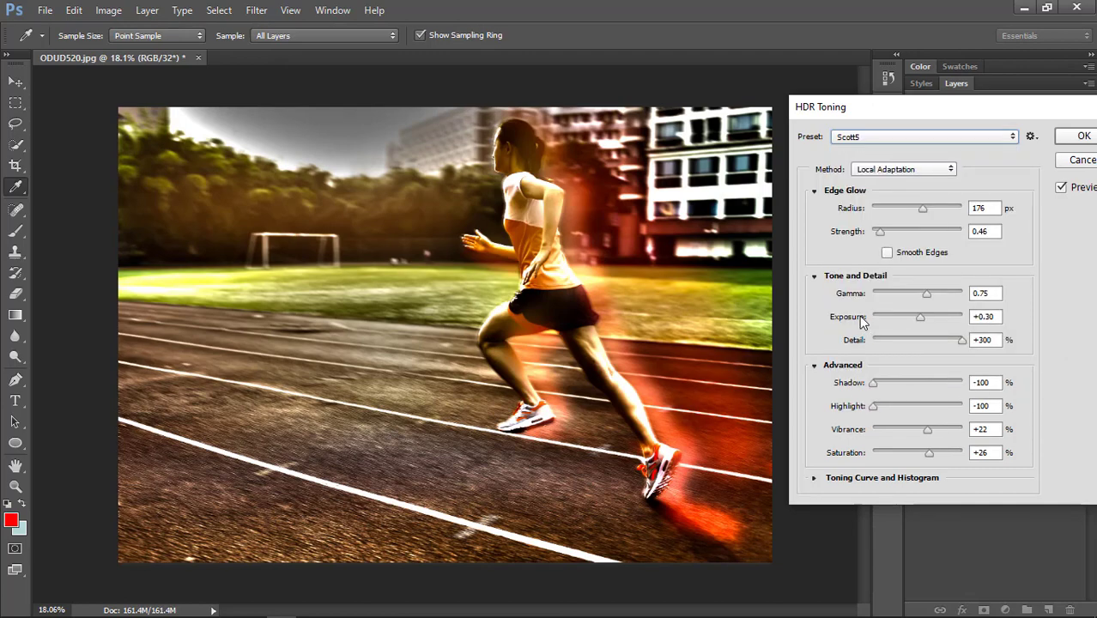
pyautogui.press('Up')
pyautogui.press('Up')
pyautogui.press('Up')
pyautogui.press('Up')
pyautogui.click(879, 137)
pyautogui.click(879, 151)
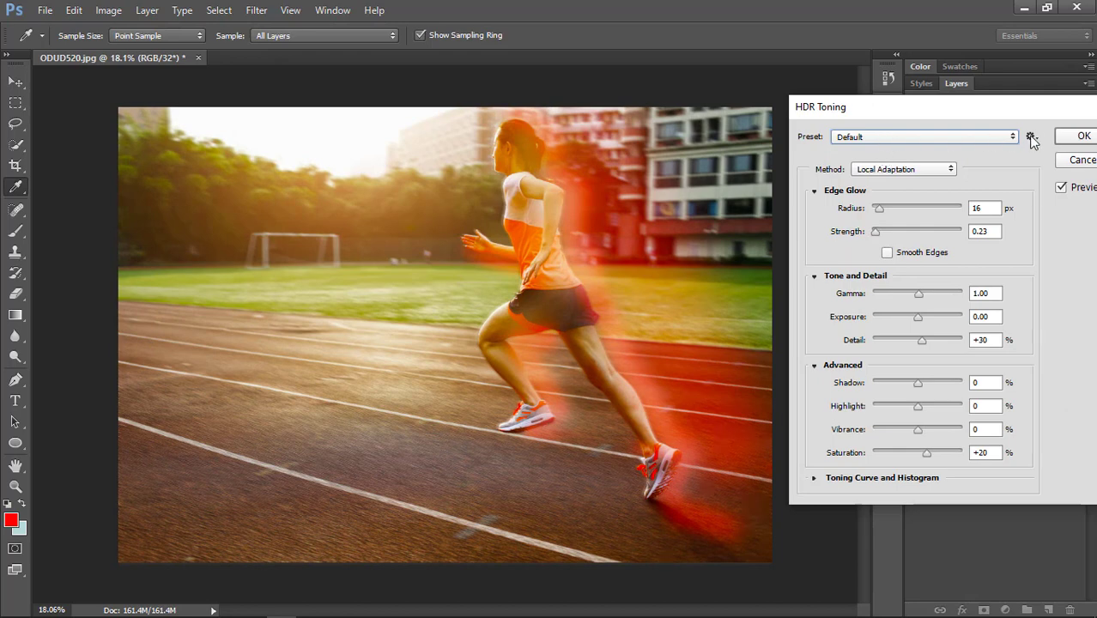
pyautogui.click(1083, 136)
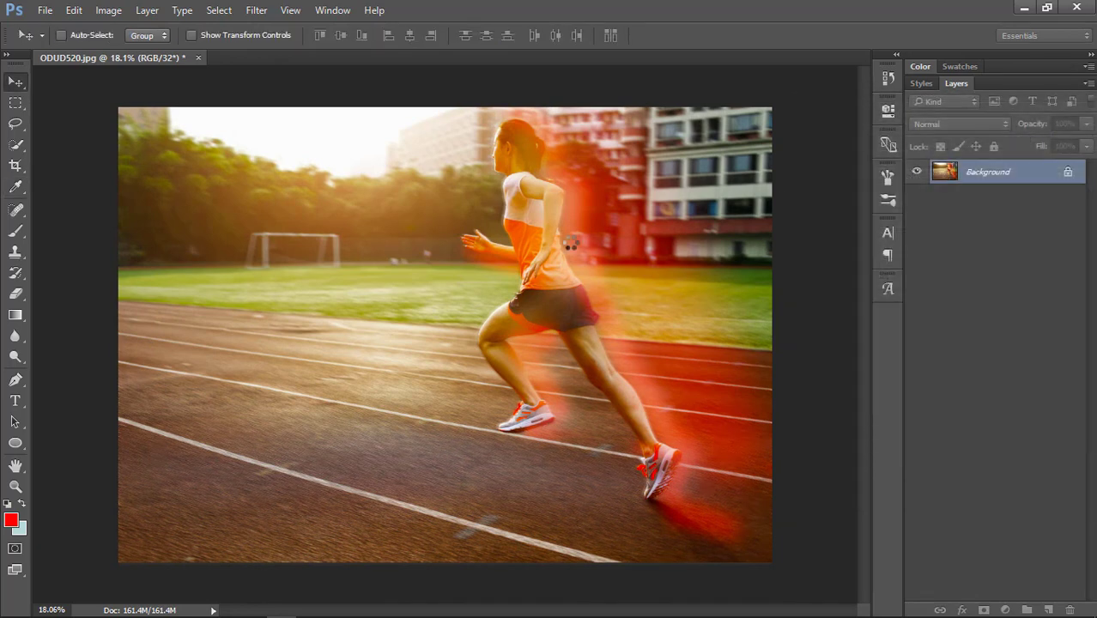